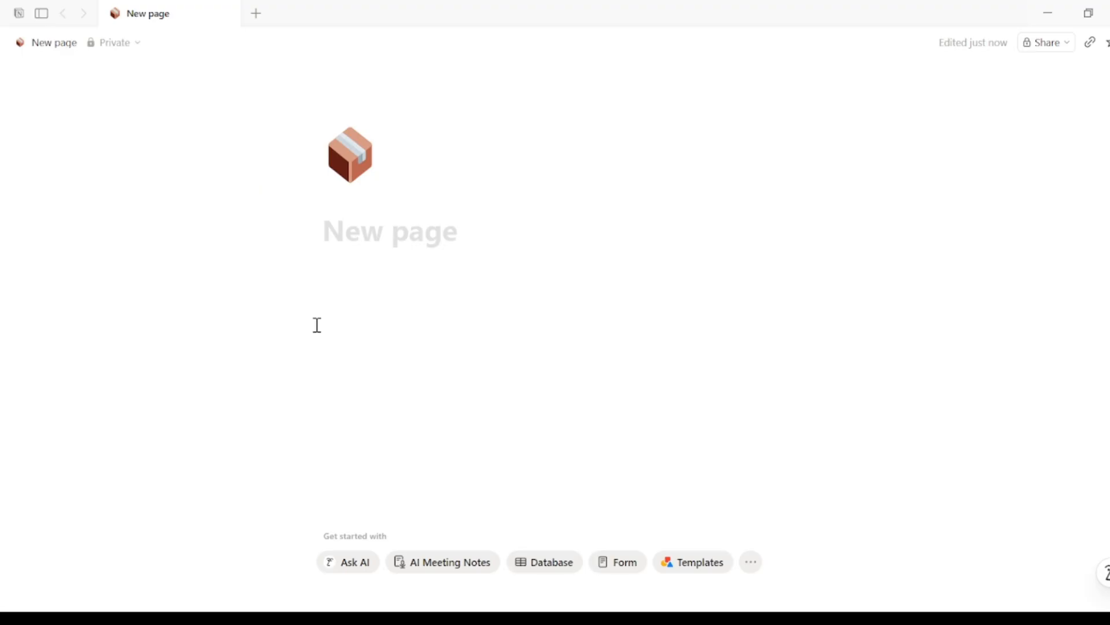
Title the page "Inventory Tracker" and add the line "Know what you have. Before you sell it" below the title
{"action": "left_click", "coordinate": [318, 230]}
{"action": "type", "text": "Inventory Tracker"}
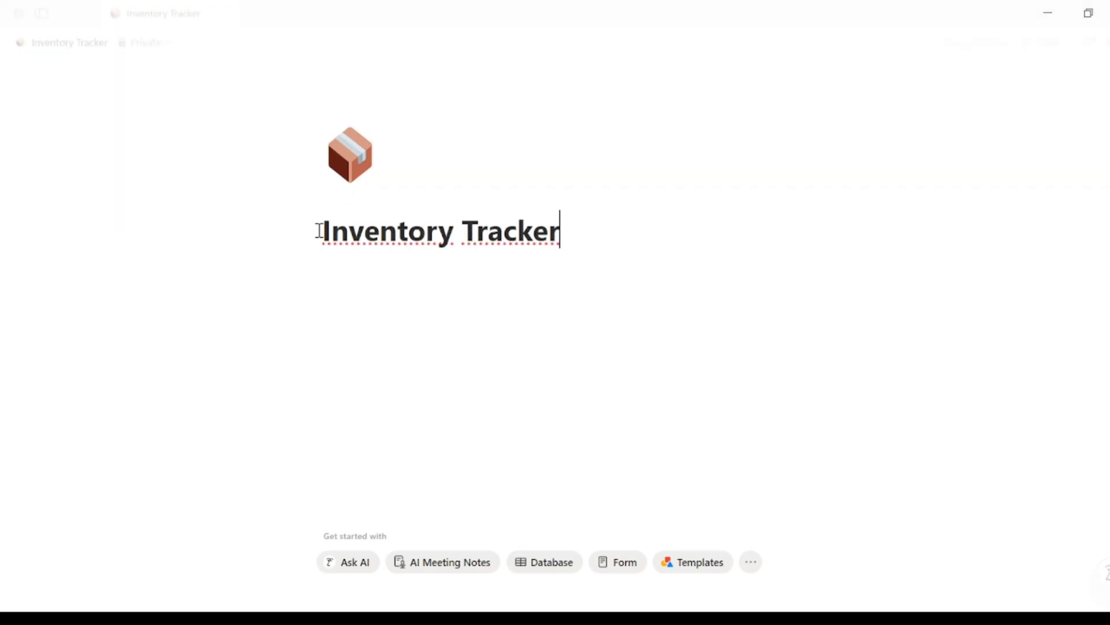
{"action": "key", "text": "Return"}
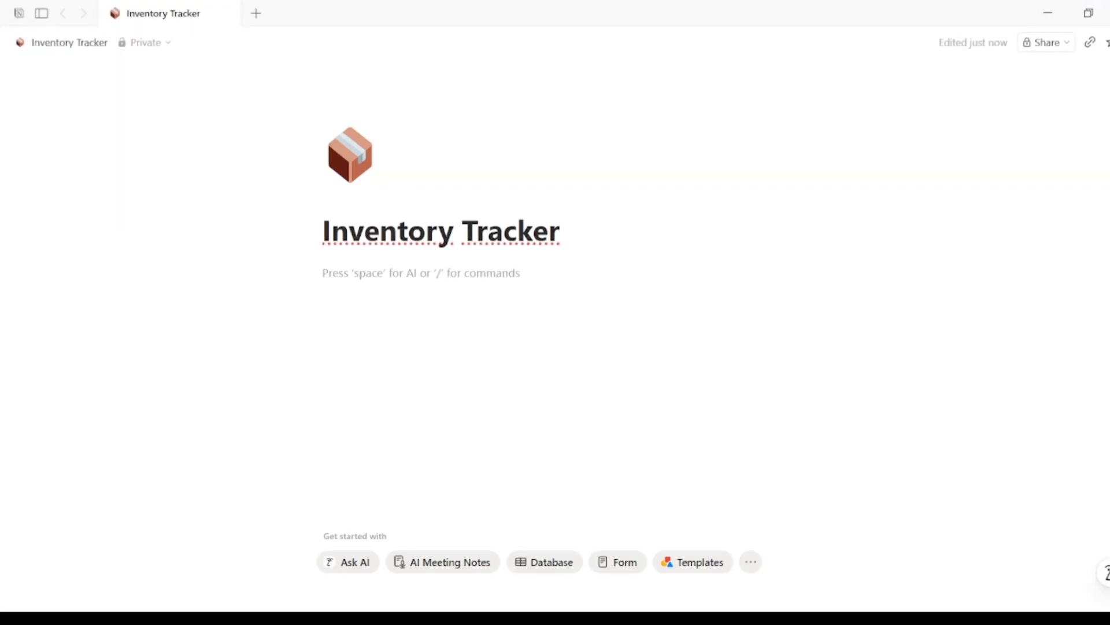
{"action": "type", "text": "Know what you have. Before you sell it"}
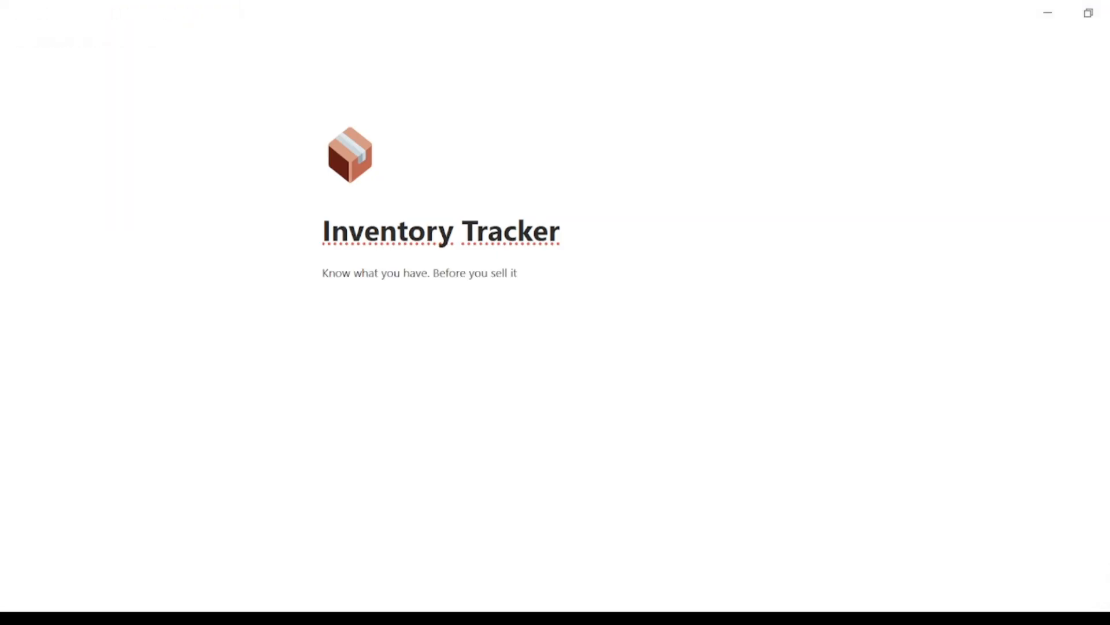
{"action": "key", "text": "Return"}
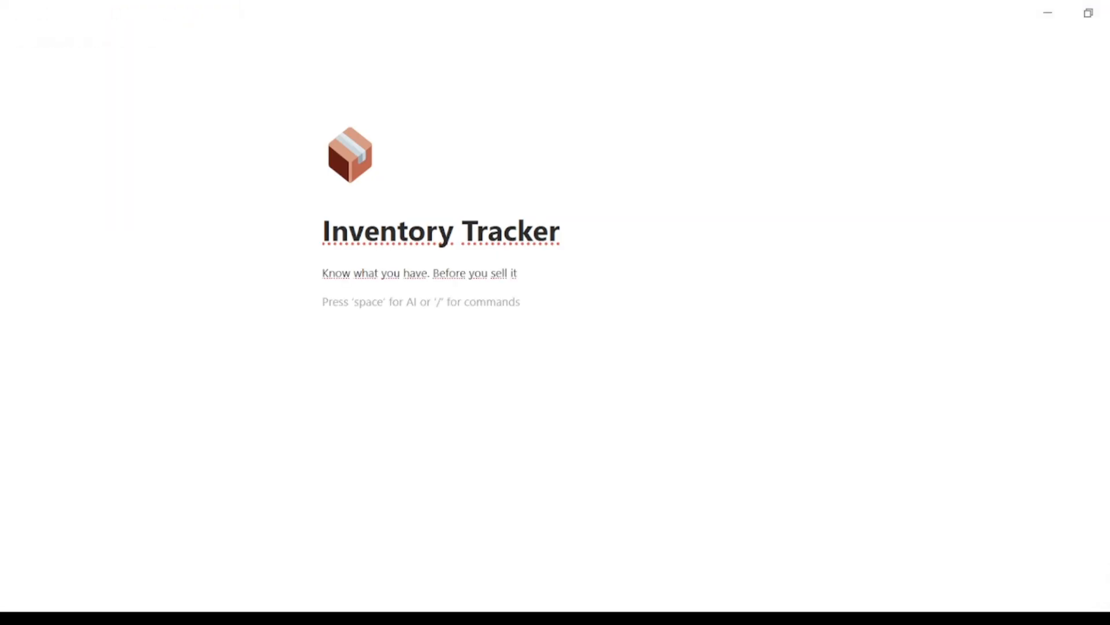
Add a callout with a warning-sign emoji reading "Rule: If the system doesn't warn you, you'll find out from an angry customer."
{"action": "type", "text": "/CAL"}
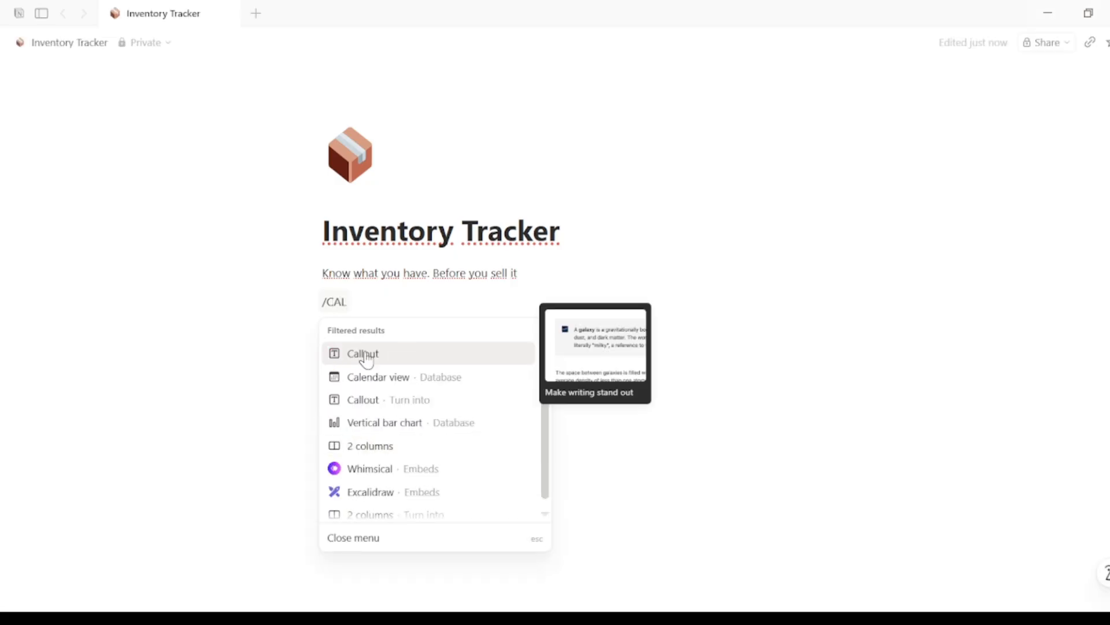
{"action": "left_click", "coordinate": [367, 353]}
{"action": "left_click", "coordinate": [338, 319]}
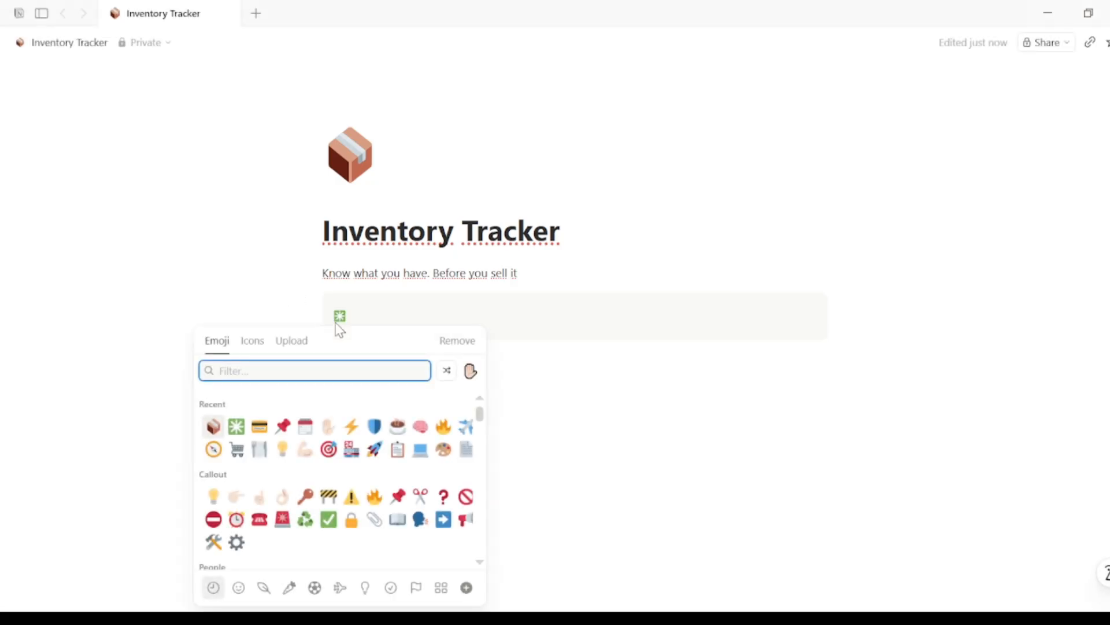
{"action": "left_click", "coordinate": [351, 496]}
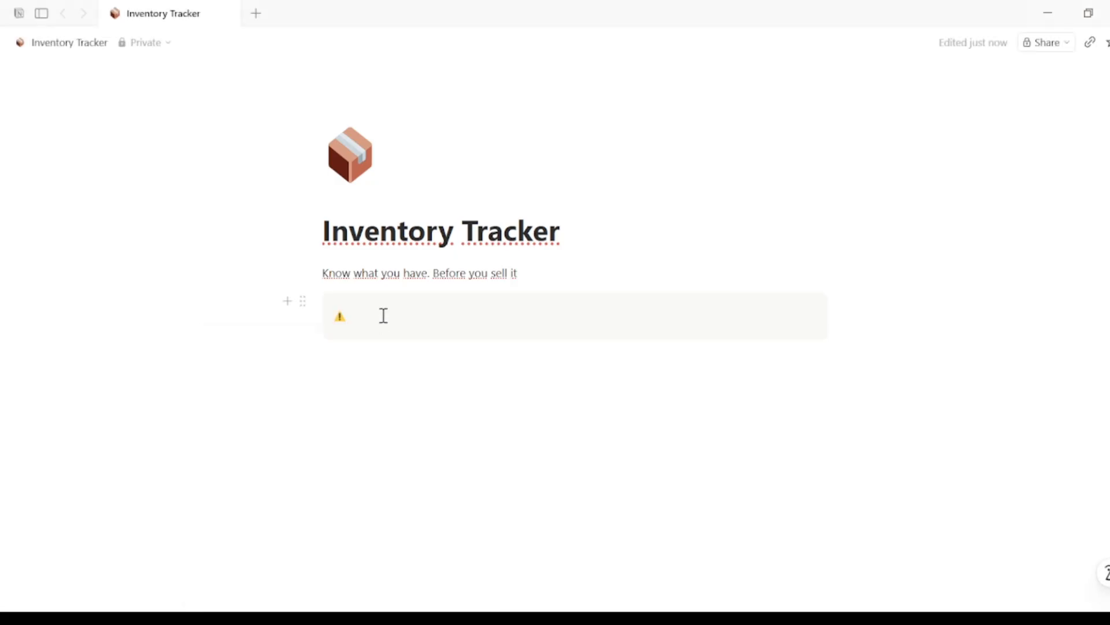
{"action": "left_click", "coordinate": [384, 316]}
{"action": "type", "text": "Rule: If the system doesn't warn you, you'll find out from an angry customer."}
Insert a divider below the callout, followed by a Heading 2 reading "📦 Products"
{"action": "left_click", "coordinate": [615, 388]}
{"action": "type", "text": "/DIV"}
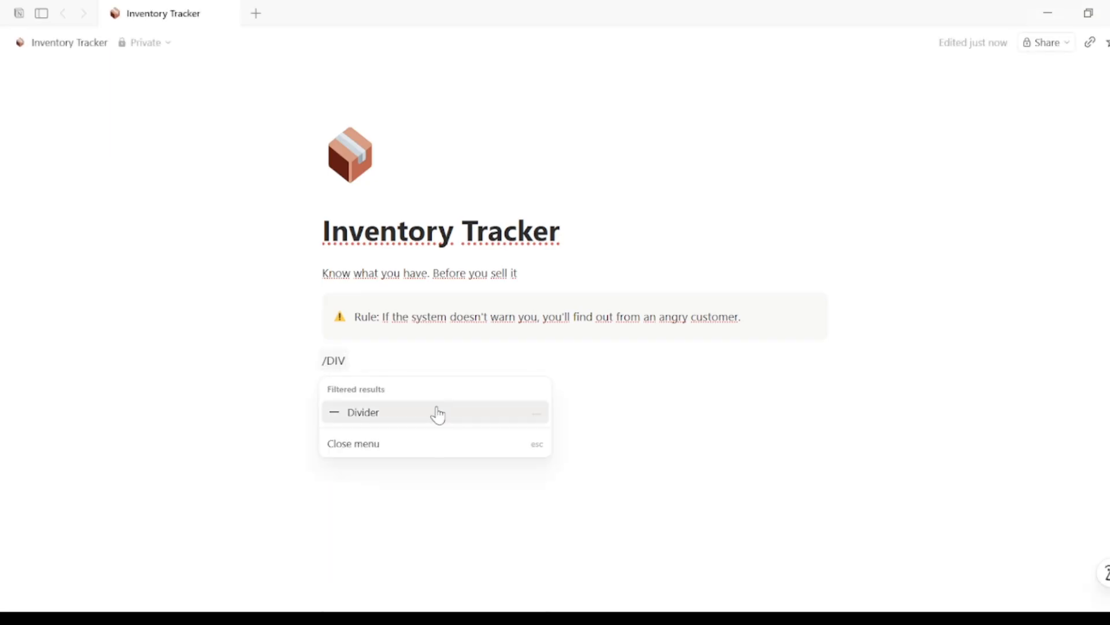
{"action": "left_click", "coordinate": [437, 414]}
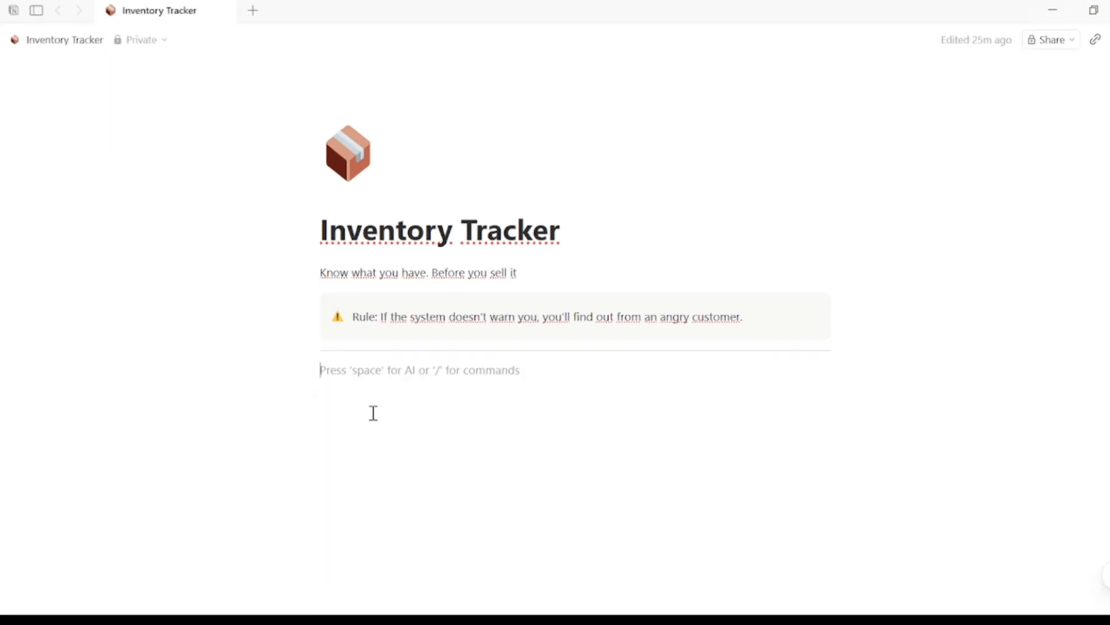
{"action": "type", "text": "/H"}
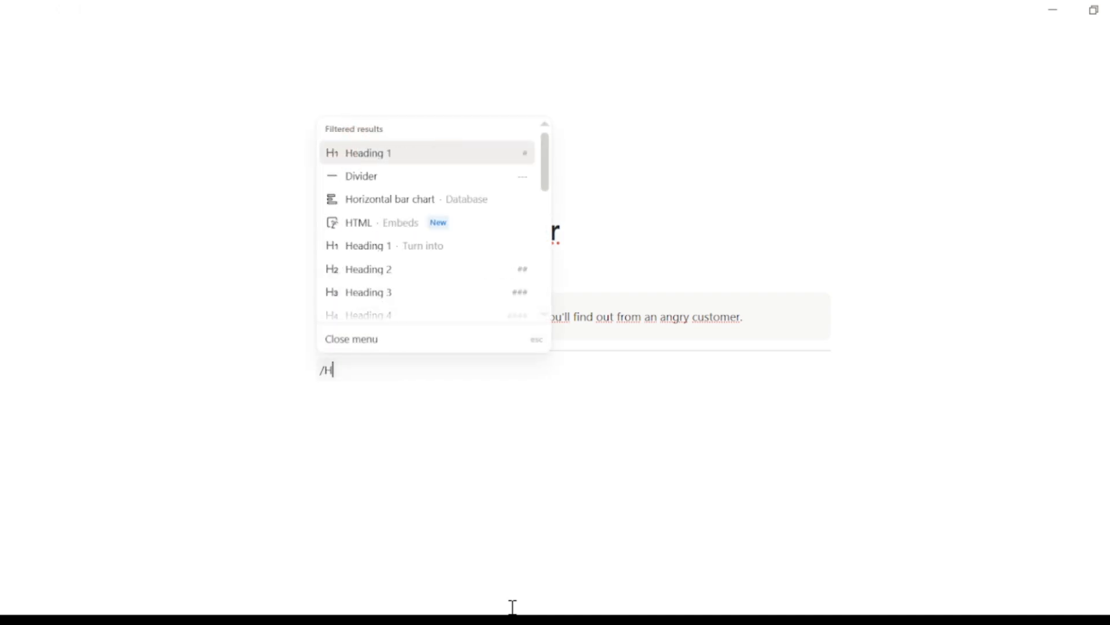
{"action": "left_click", "coordinate": [403, 273]}
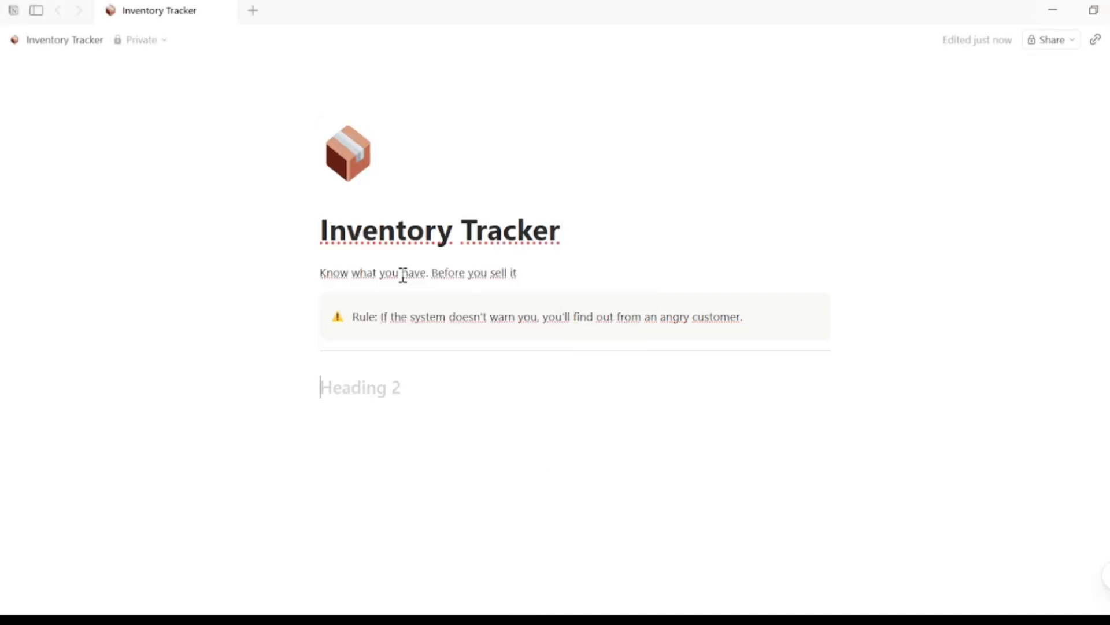
{"action": "type", "text": "📦 Products"}
{"action": "key", "text": "Return"}
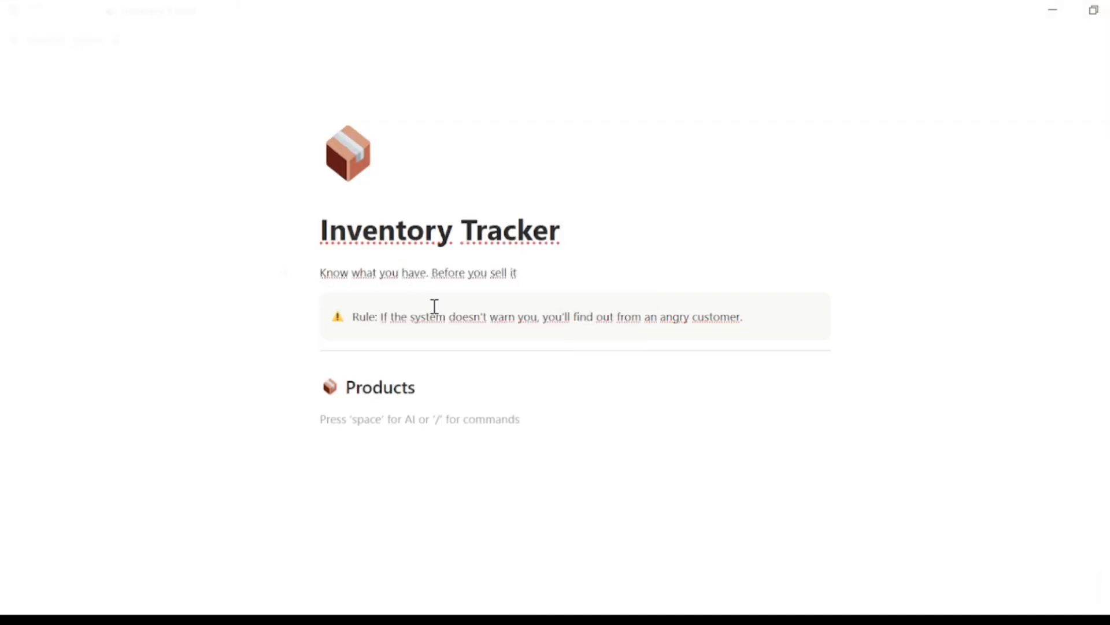
Insert a table view database under the Products heading and add a Select property named Category
{"action": "type", "text": "/TA"}
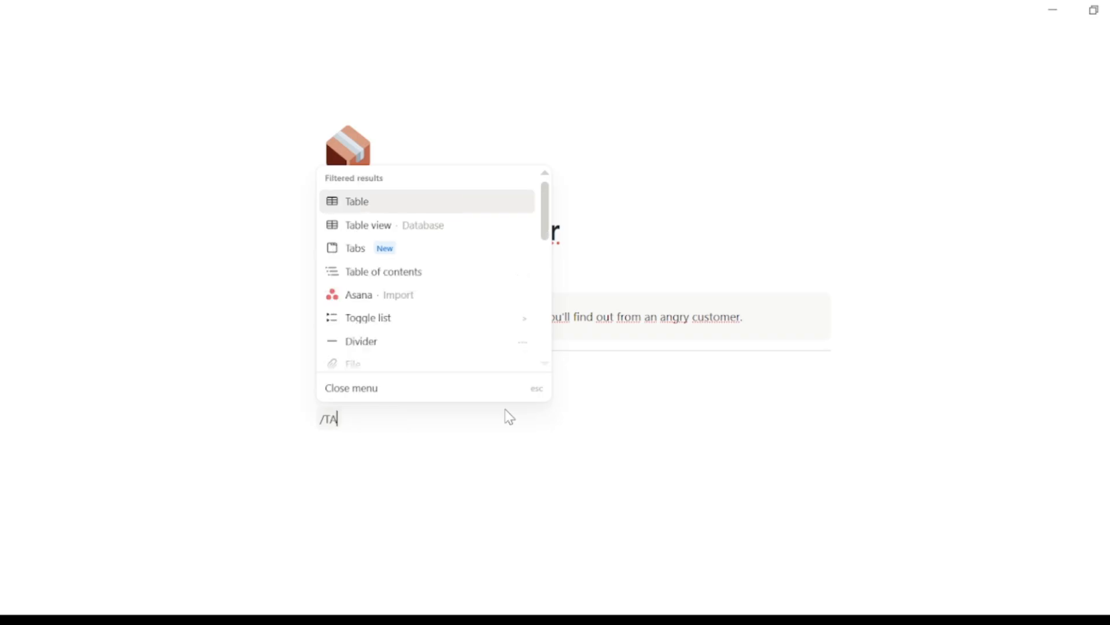
{"action": "left_click", "coordinate": [389, 227]}
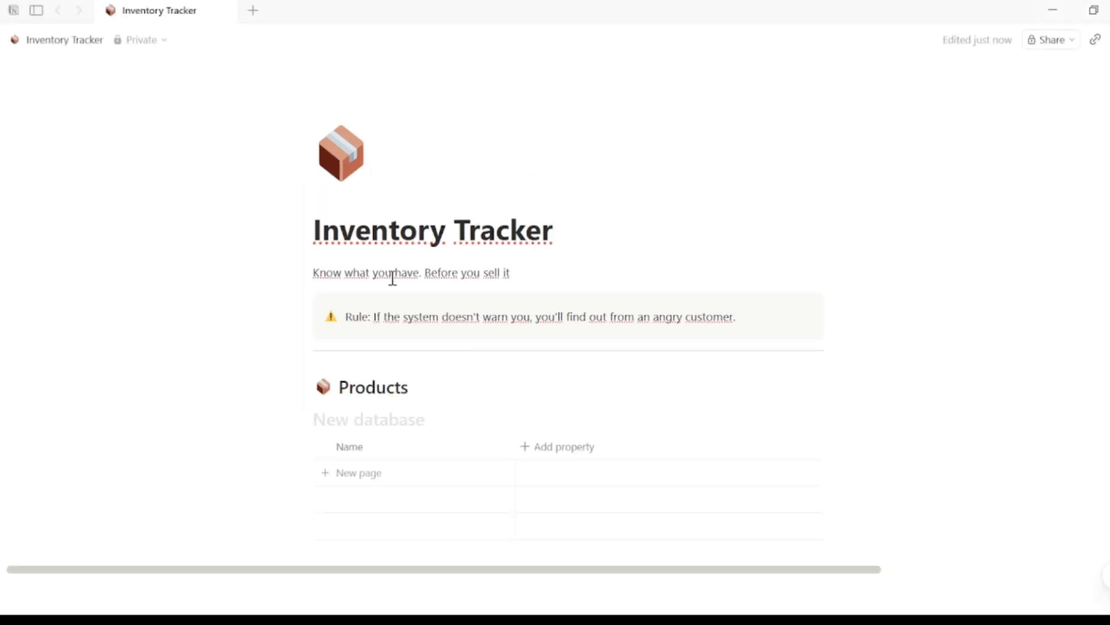
{"action": "scroll", "coordinate": [748, 496], "scroll_direction": "down", "scroll_amount": 2}
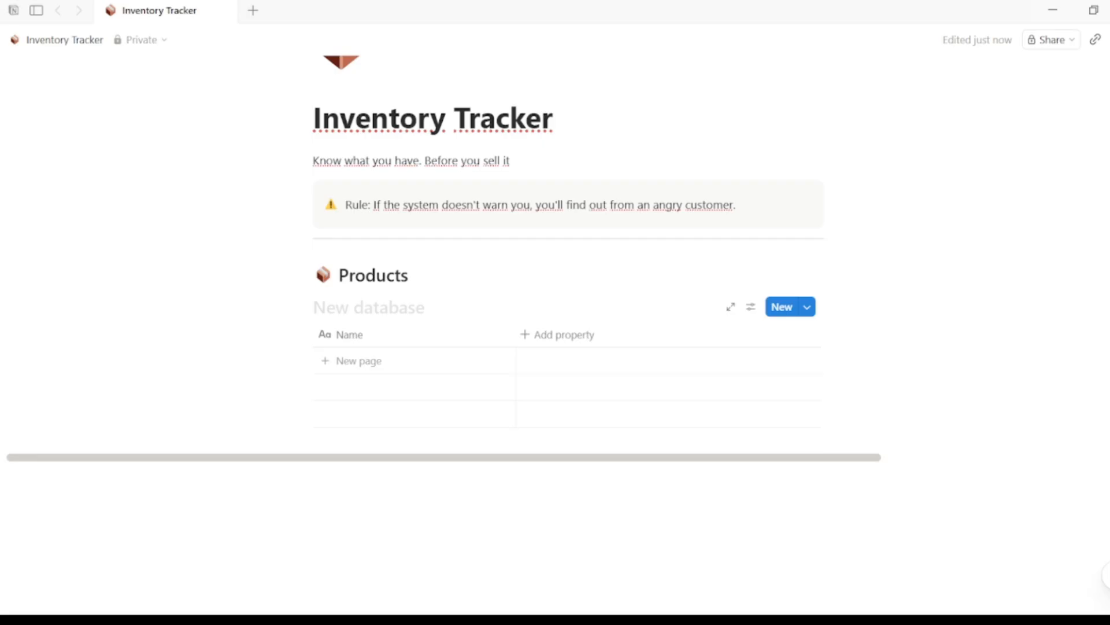
{"action": "left_click", "coordinate": [529, 335]}
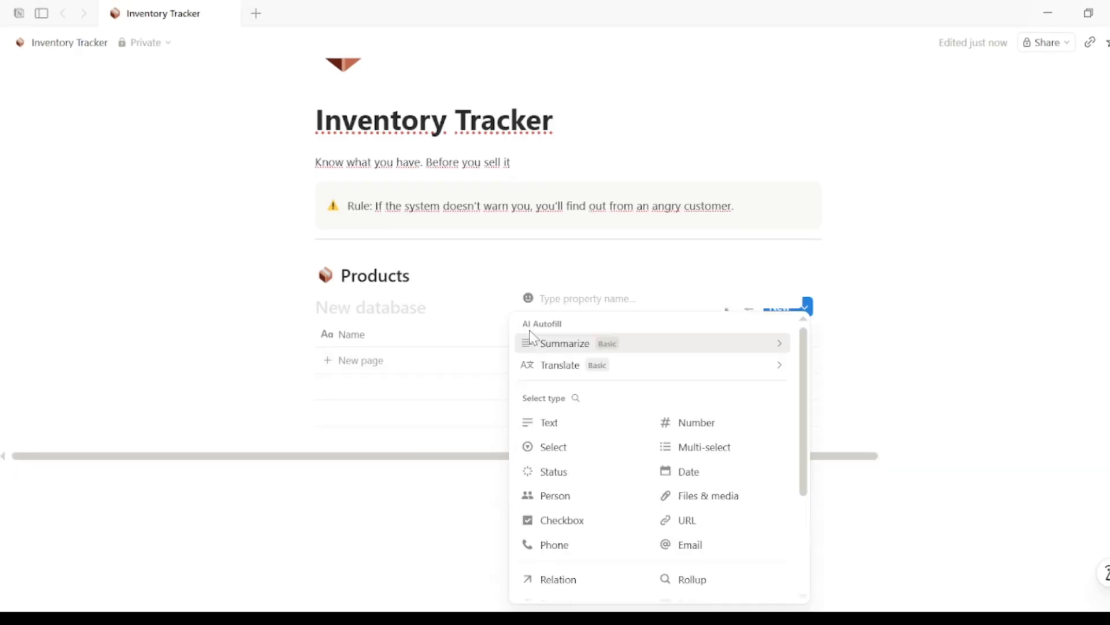
{"action": "type", "text": "Category"}
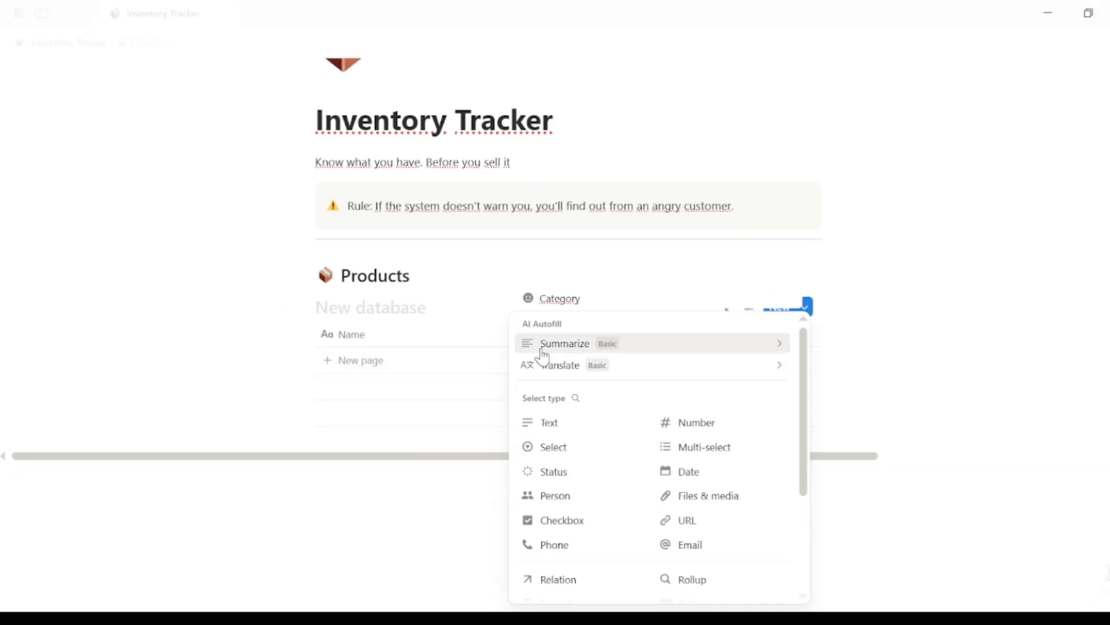
{"action": "left_click", "coordinate": [556, 445]}
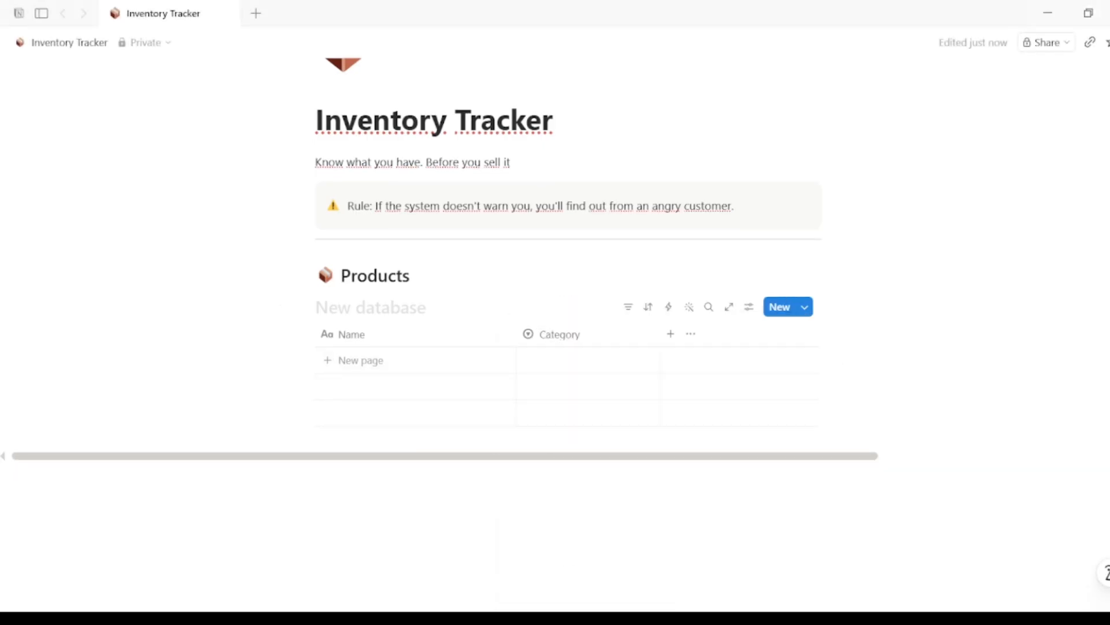
Create the options Candles and Wax Melts for the Category property
{"action": "left_click", "coordinate": [572, 334]}
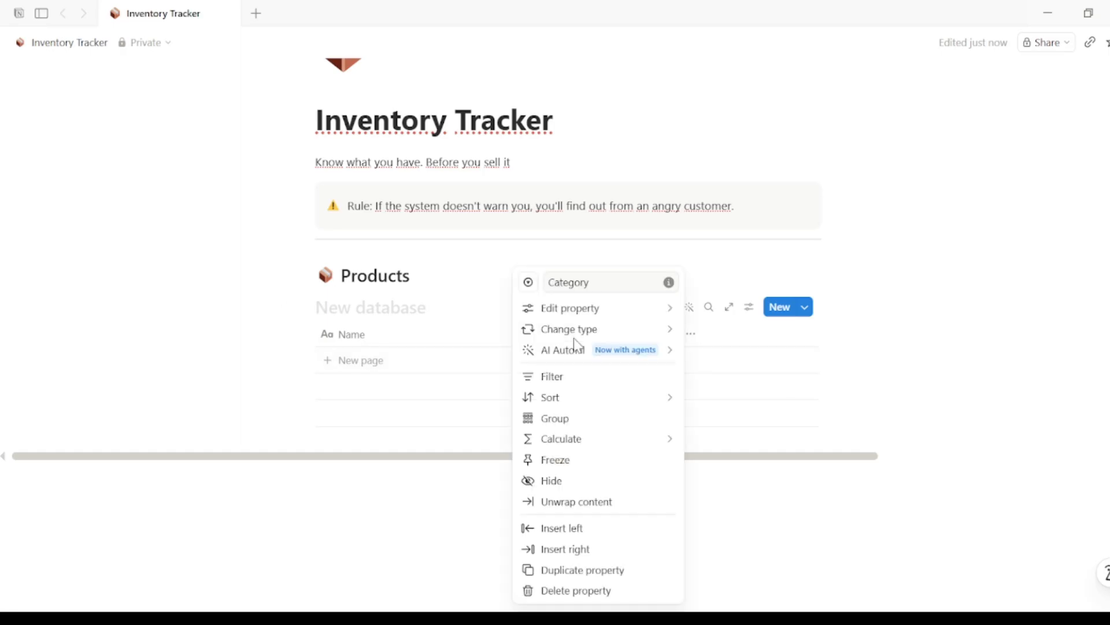
{"action": "mouse_move", "coordinate": [638, 318]}
{"action": "left_click", "coordinate": [726, 364]}
{"action": "type", "text": "Candles"}
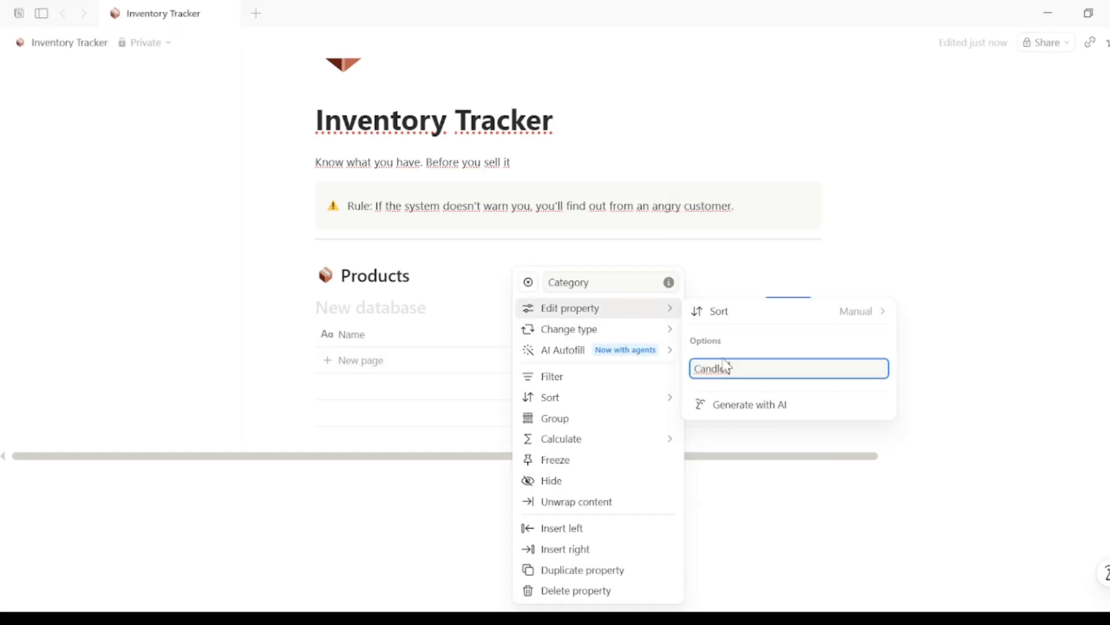
{"action": "key", "text": "Return"}
{"action": "key", "text": "Escape"}
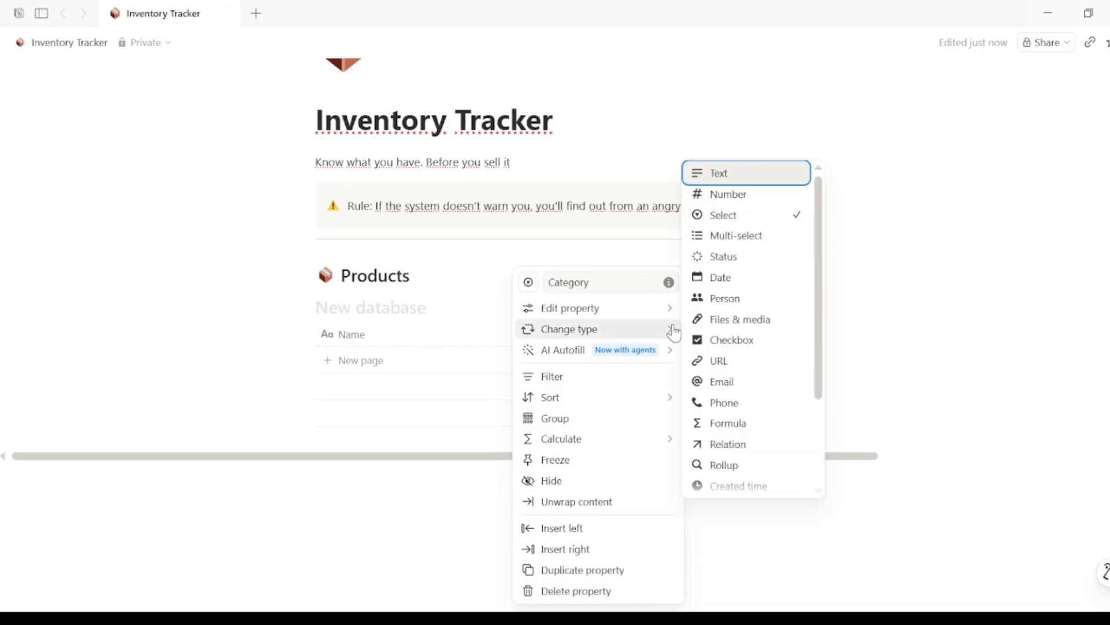
{"action": "mouse_move", "coordinate": [665, 308]}
{"action": "left_click", "coordinate": [885, 342]}
{"action": "type", "text": "Wax Melts"}
{"action": "key", "text": "Return"}
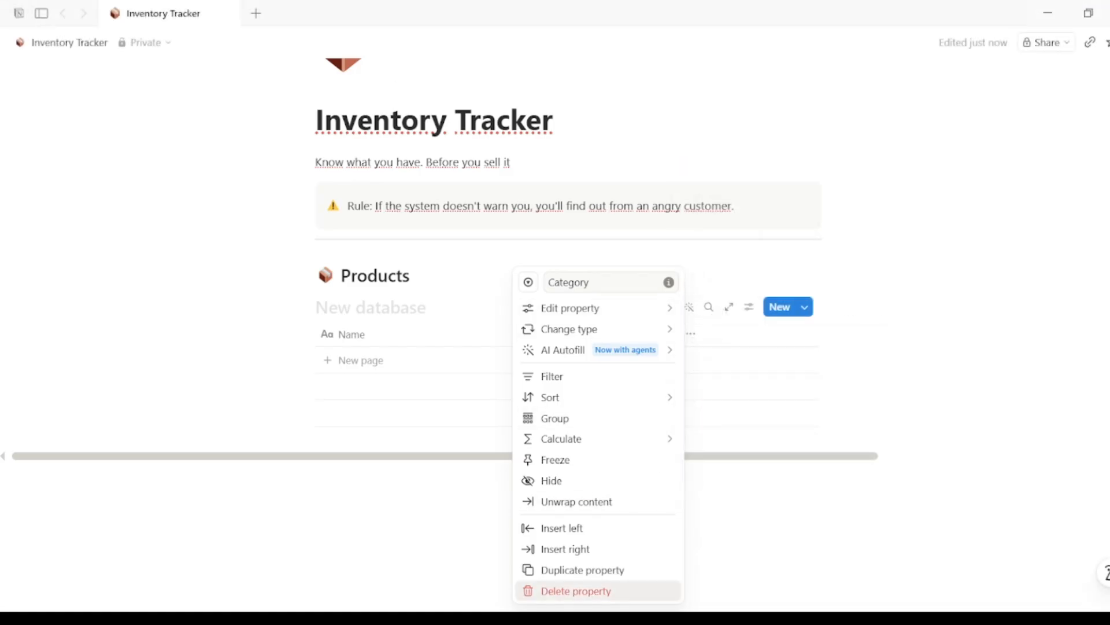
Add the options Gift Sets and Supplies to the Category property
{"action": "mouse_move", "coordinate": [665, 307]}
{"action": "left_click", "coordinate": [880, 341]}
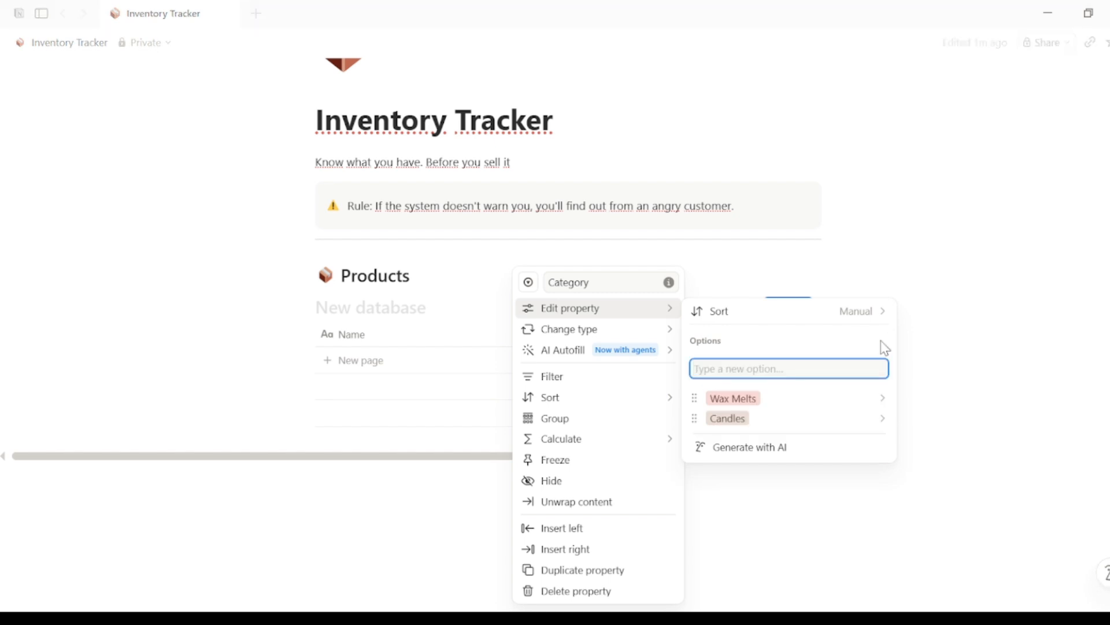
{"action": "type", "text": "S"}
{"action": "key", "text": "BackSpace"}
{"action": "type", "text": "S"}
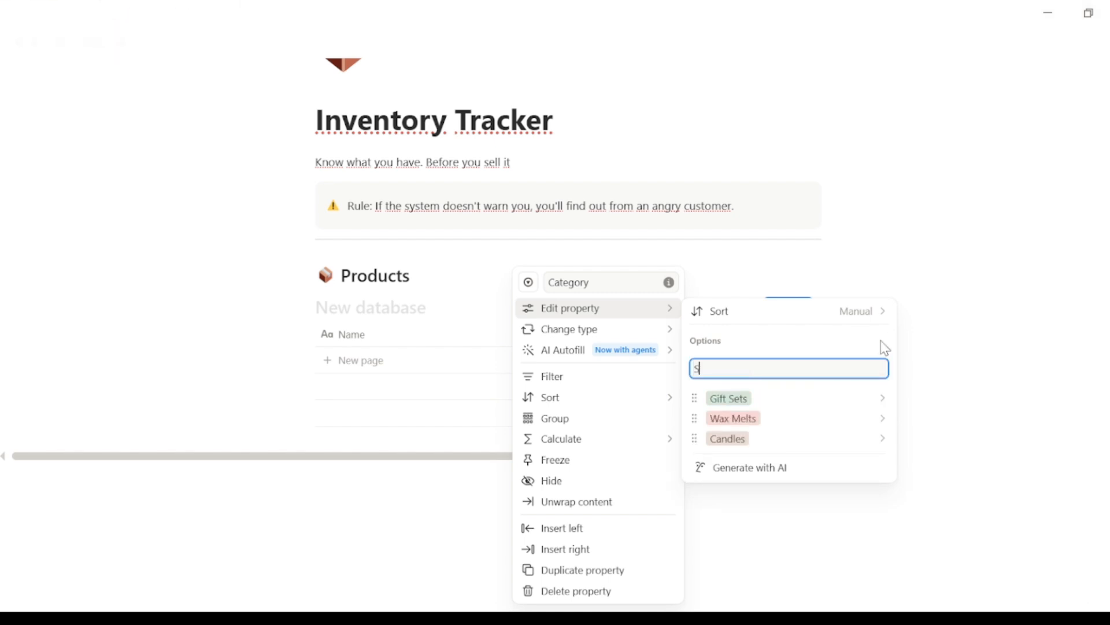
{"action": "type", "text": "upplies"}
{"action": "key", "text": "Return"}
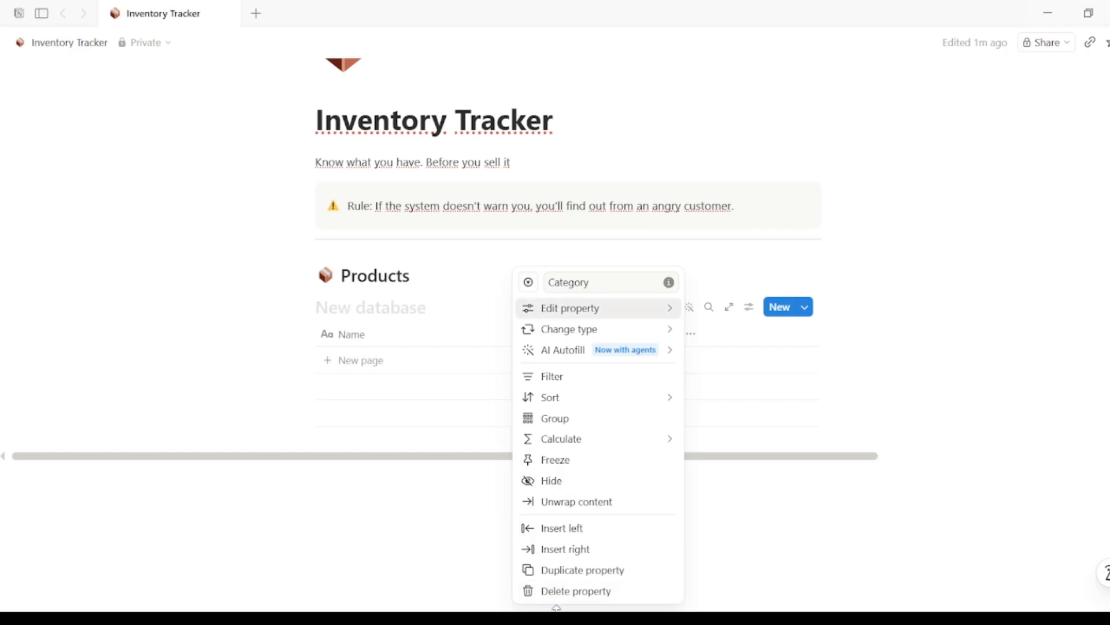
{"action": "left_click", "coordinate": [787, 377]}
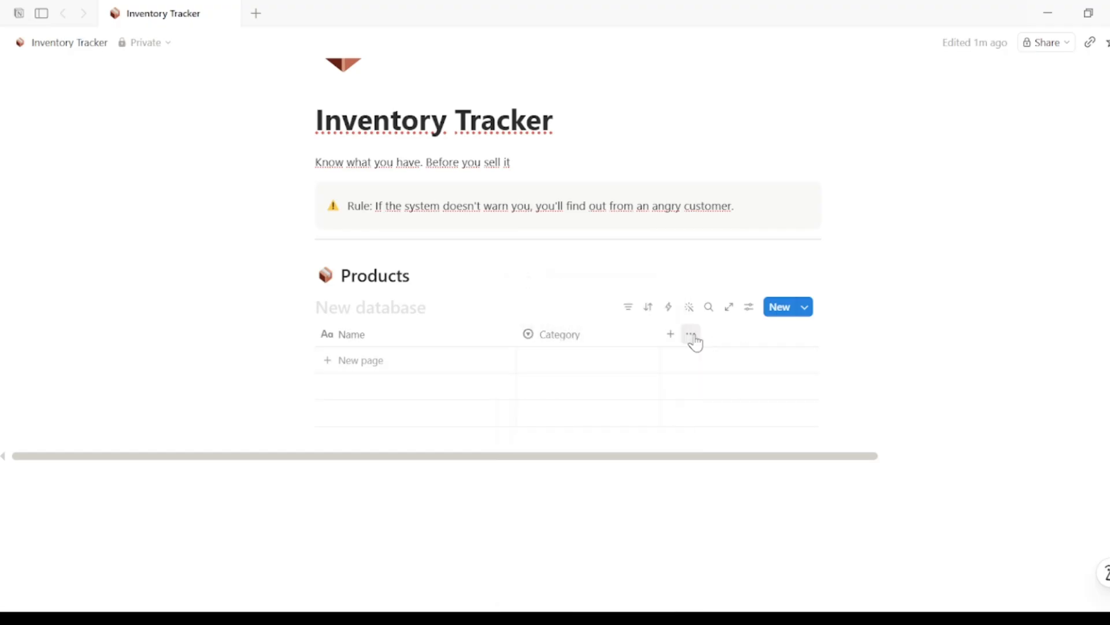
Add a Number property named Stock to the products table
{"action": "left_click", "coordinate": [670, 334]}
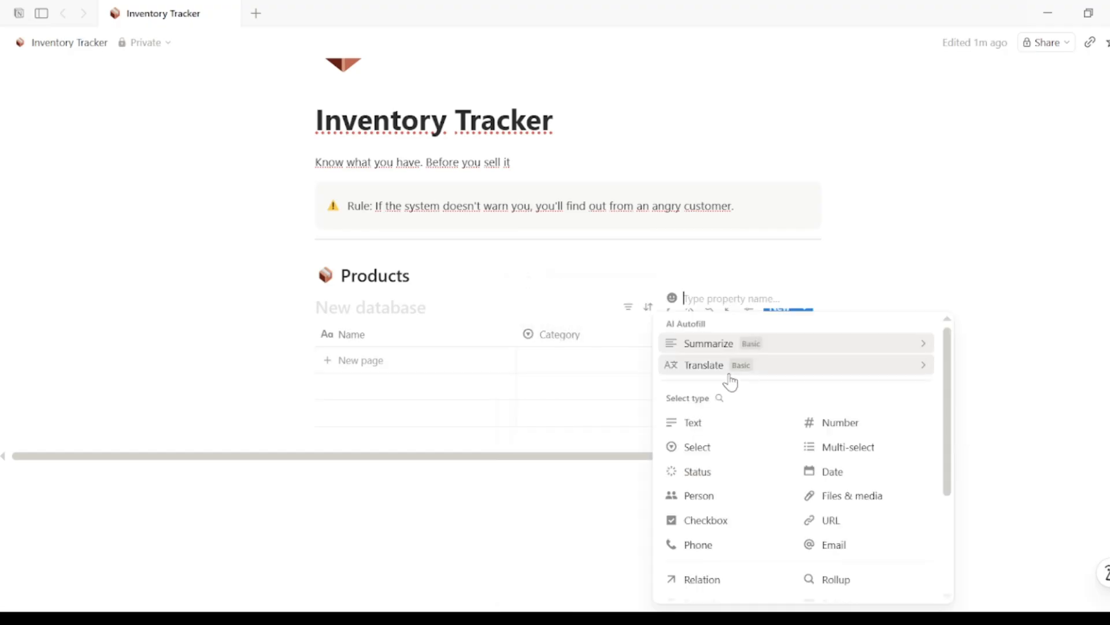
{"action": "type", "text": "Stock"}
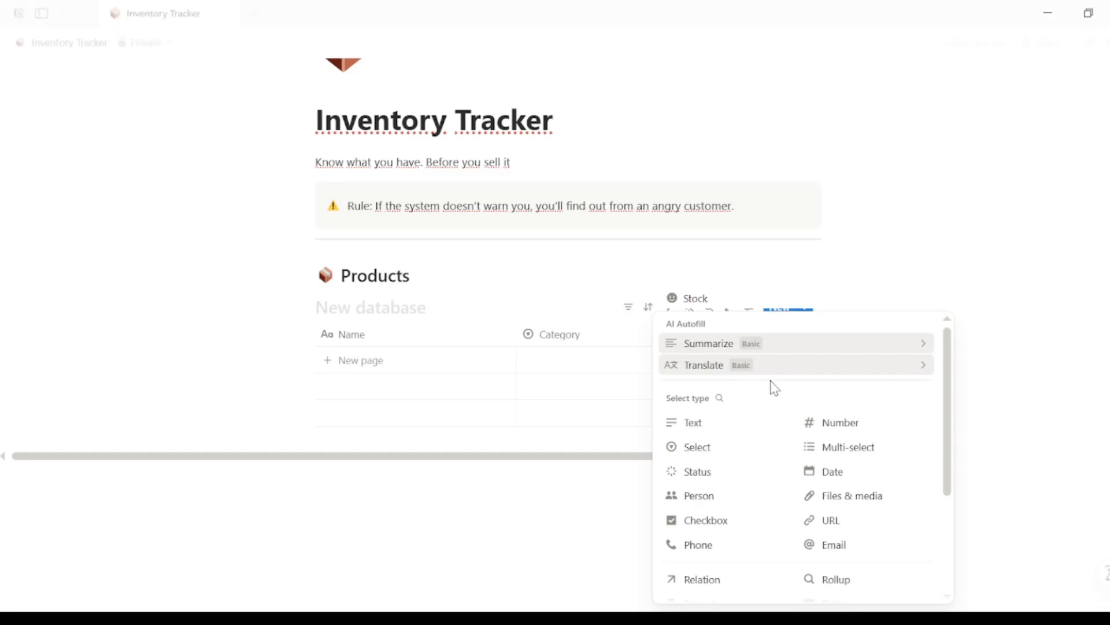
{"action": "left_click", "coordinate": [825, 427]}
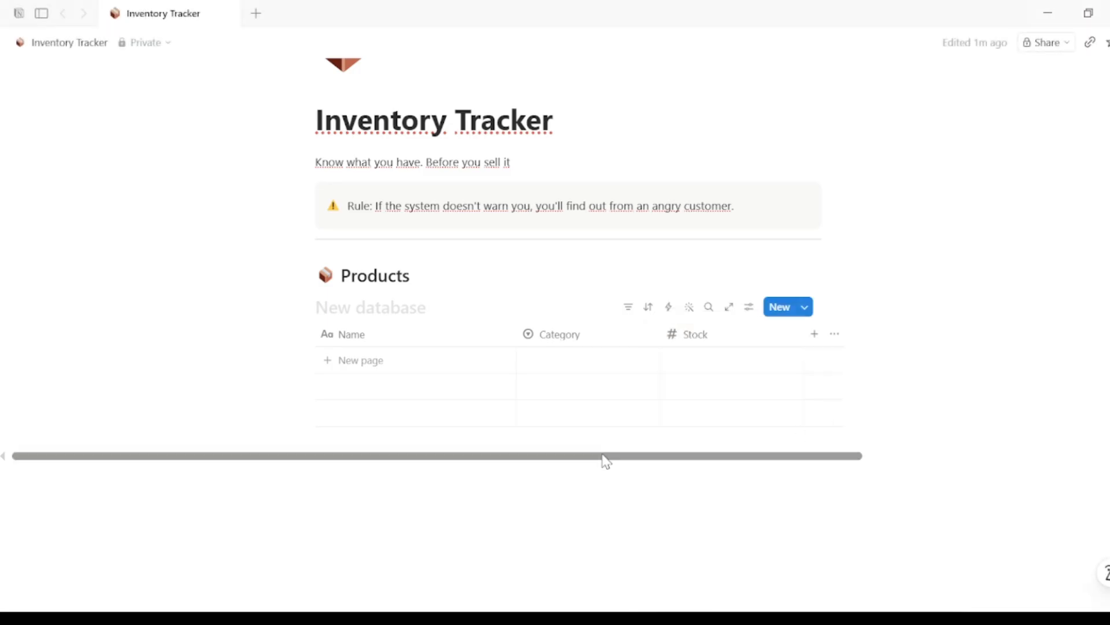
Add a Number property named Cost to the products table and set its number format to US Dollar (USD)
{"action": "left_click", "coordinate": [814, 335]}
{"action": "type", "text": "Cost"}
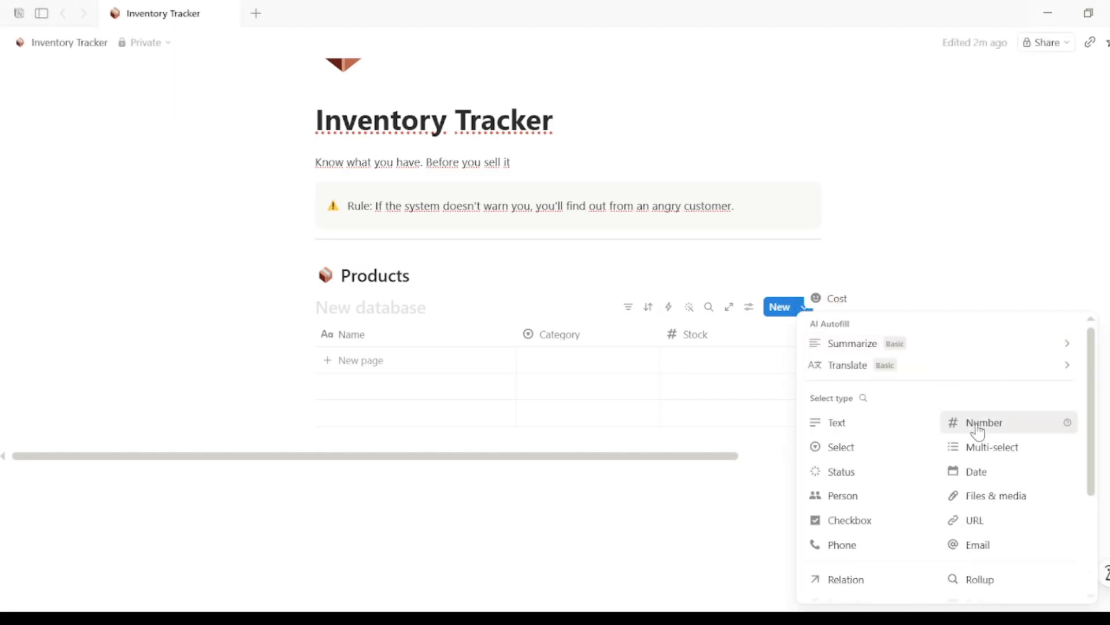
{"action": "left_click", "coordinate": [978, 423]}
{"action": "left_click", "coordinate": [882, 337]}
{"action": "mouse_move", "coordinate": [938, 315]}
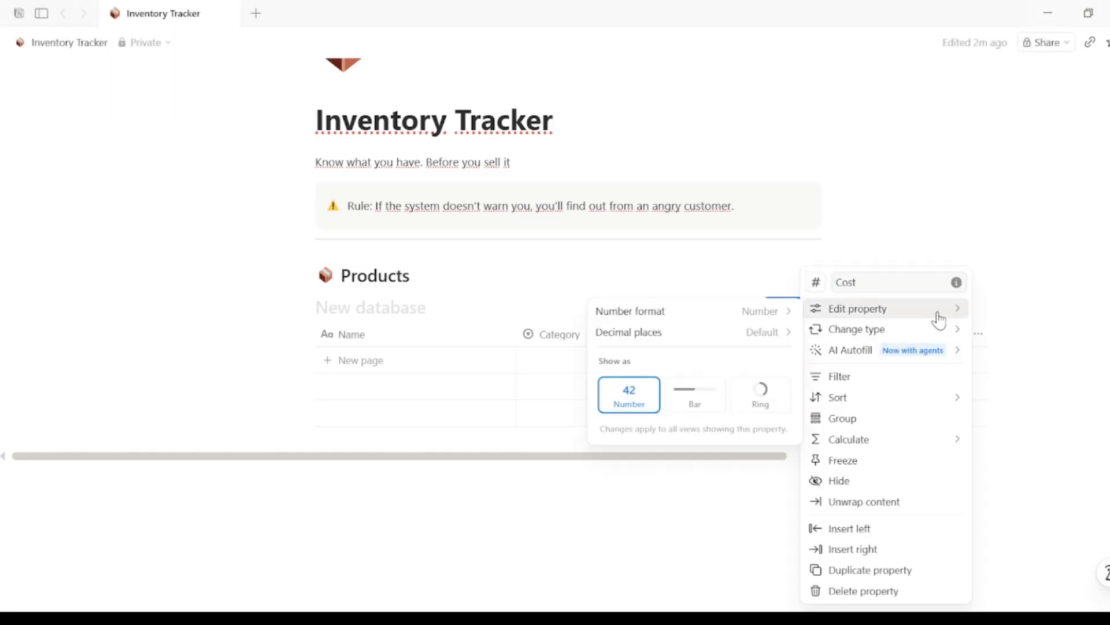
{"action": "left_click", "coordinate": [781, 312]}
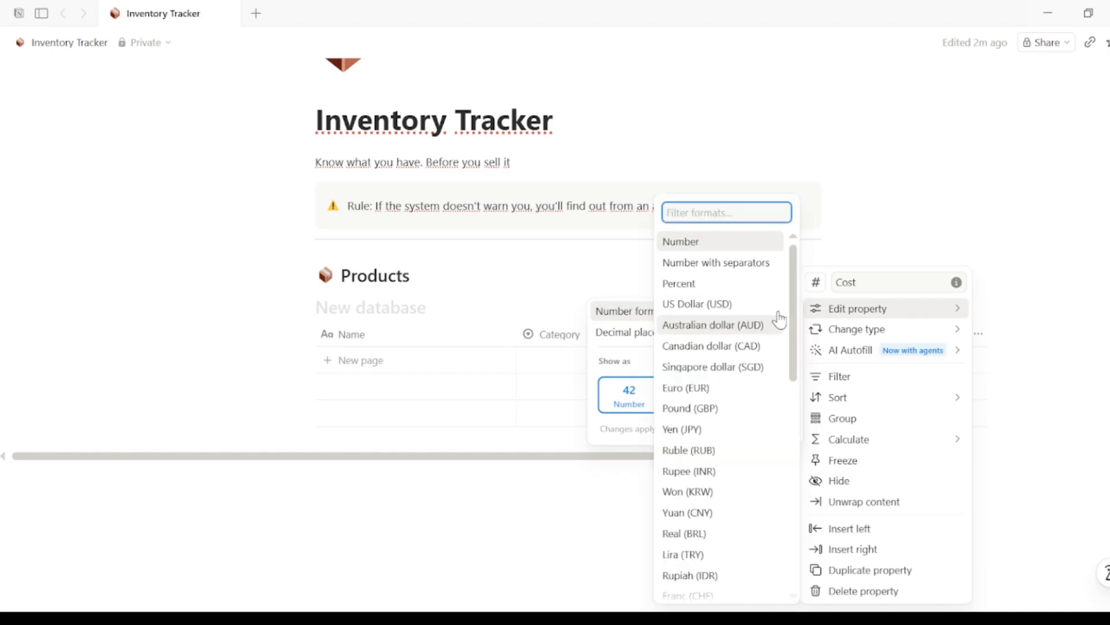
{"action": "left_click", "coordinate": [718, 307]}
{"action": "left_click", "coordinate": [1091, 345]}
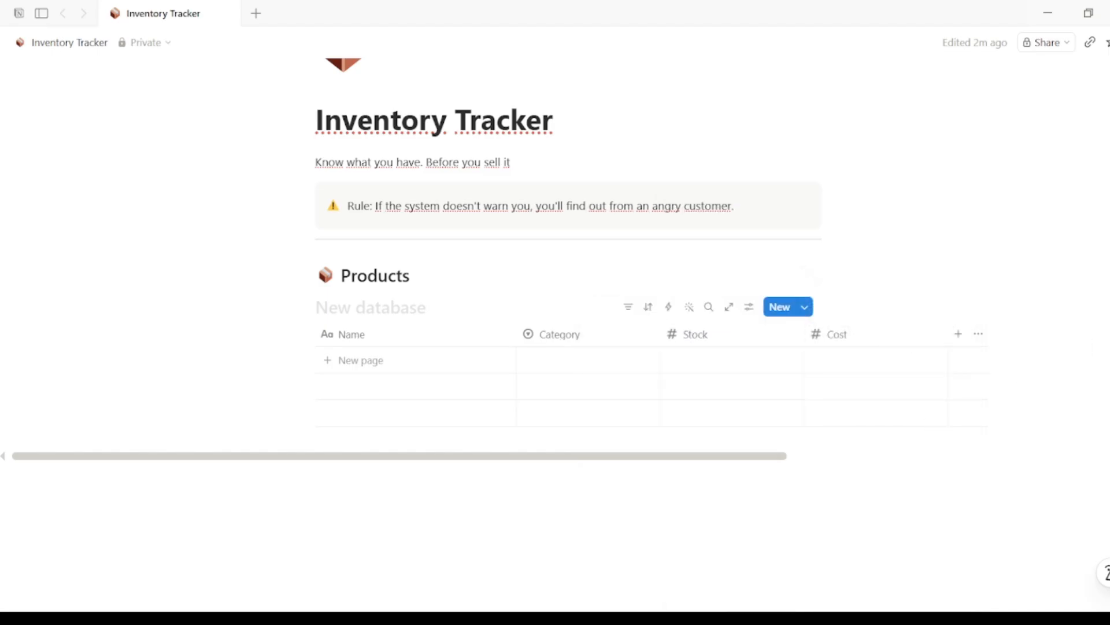
Add a Number property named Price to the products table
{"action": "left_click", "coordinate": [957, 334]}
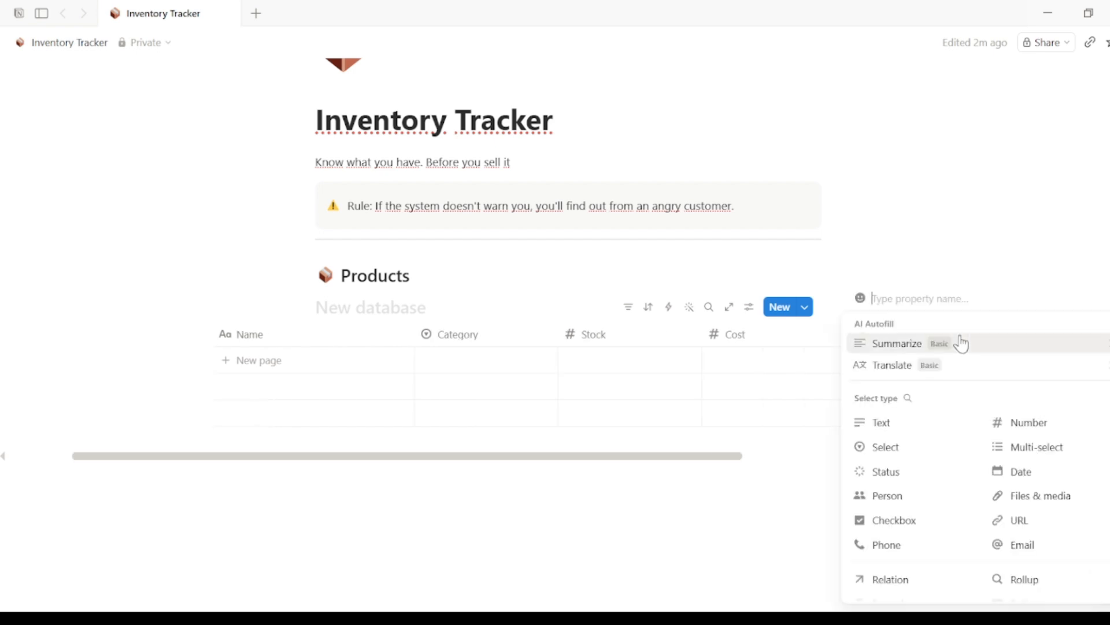
{"action": "type", "text": "Price"}
{"action": "left_click", "coordinate": [1029, 422]}
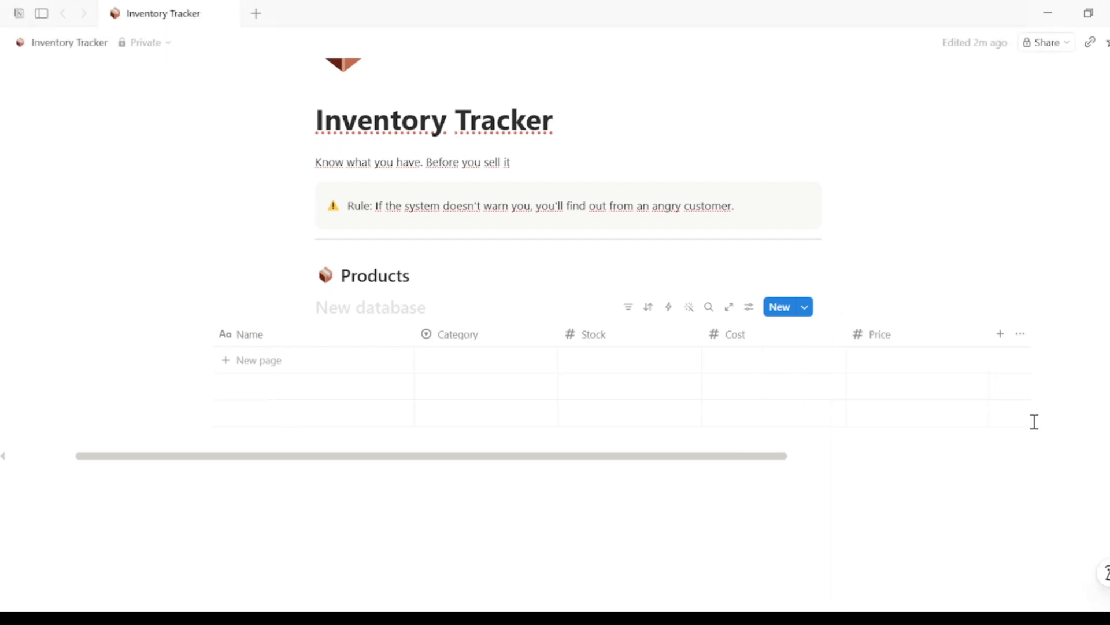
Set the number format of the Price property to US Dollar
{"action": "left_click", "coordinate": [875, 334]}
{"action": "mouse_move", "coordinate": [990, 312]}
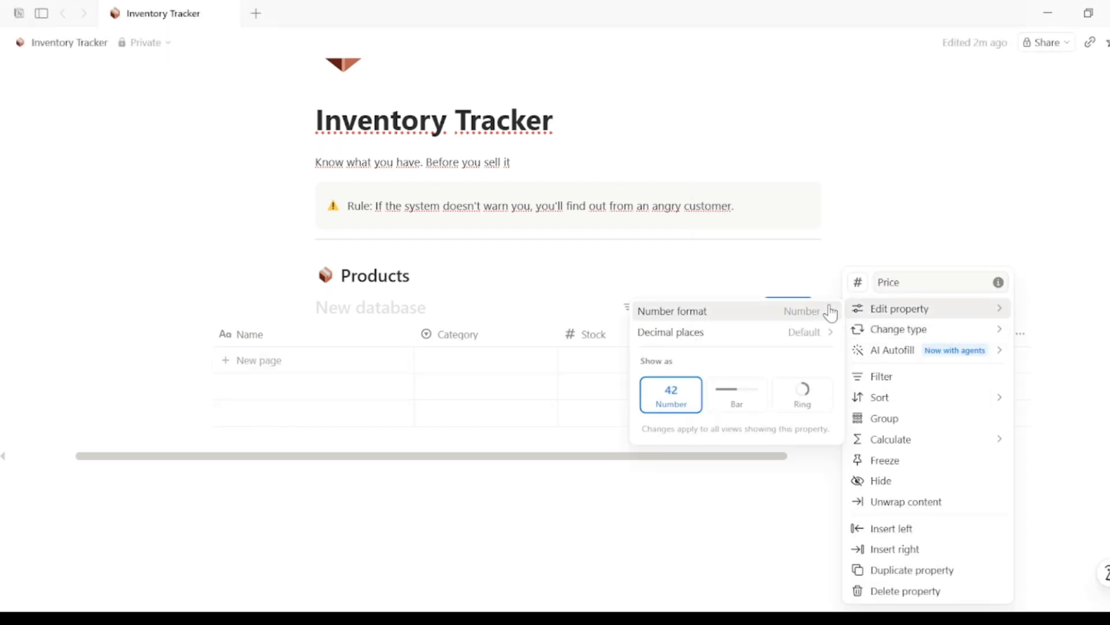
{"action": "left_click", "coordinate": [810, 309]}
{"action": "left_click", "coordinate": [810, 305]}
{"action": "left_click", "coordinate": [580, 384]}
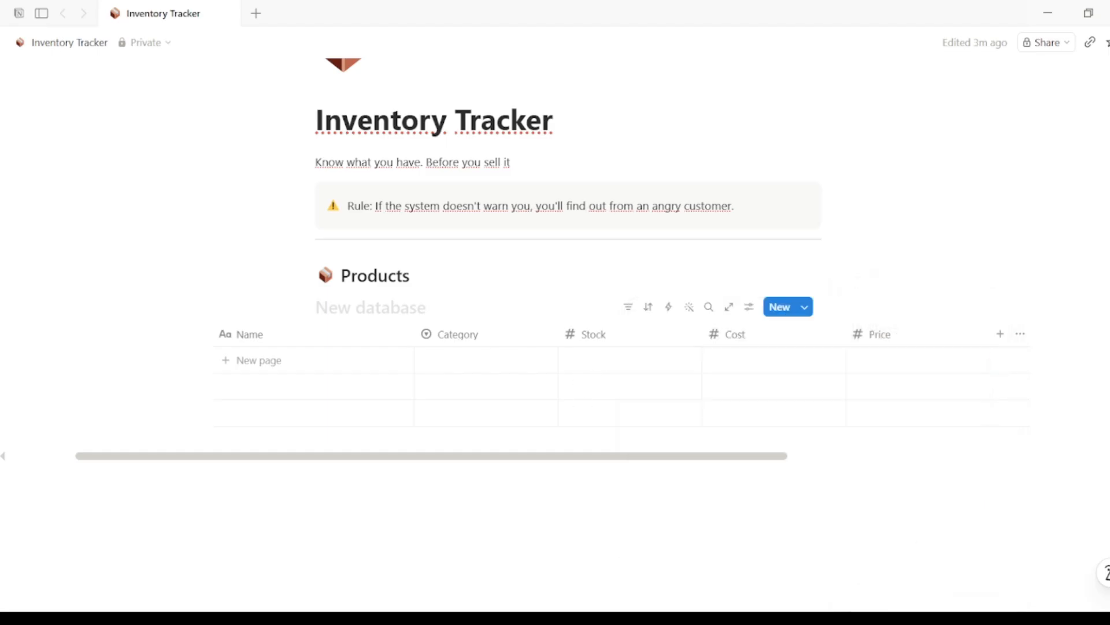
Add a Formula property named Status to the products table, after the Price property
{"action": "left_click_drag", "start_coordinate": [652, 457], "coordinate": [782, 457]}
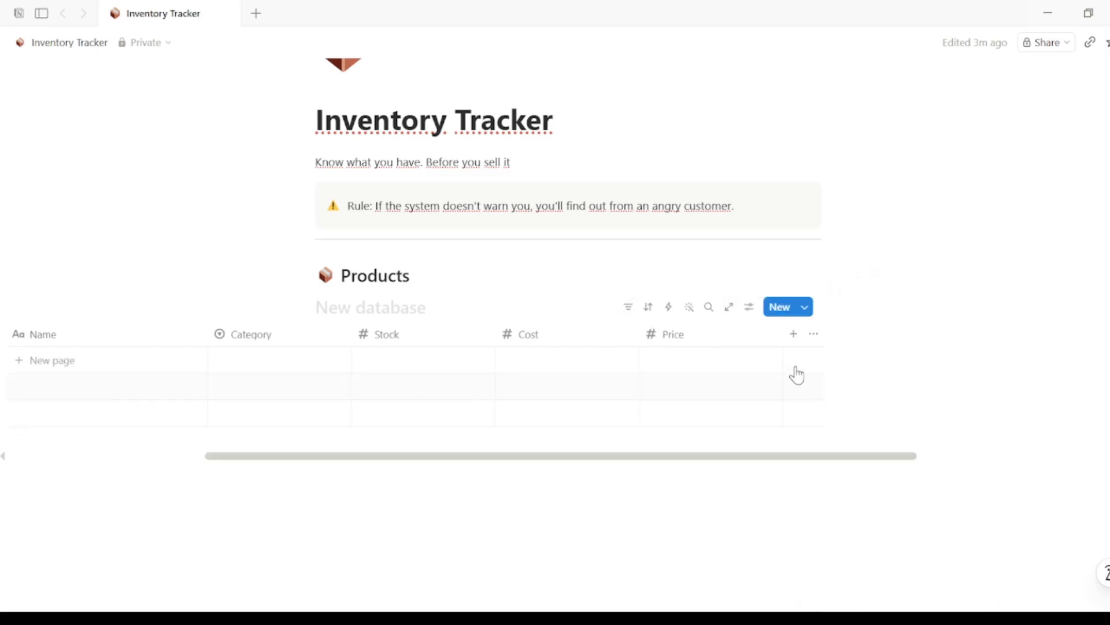
{"action": "left_click", "coordinate": [795, 334]}
{"action": "type", "text": "Status"}
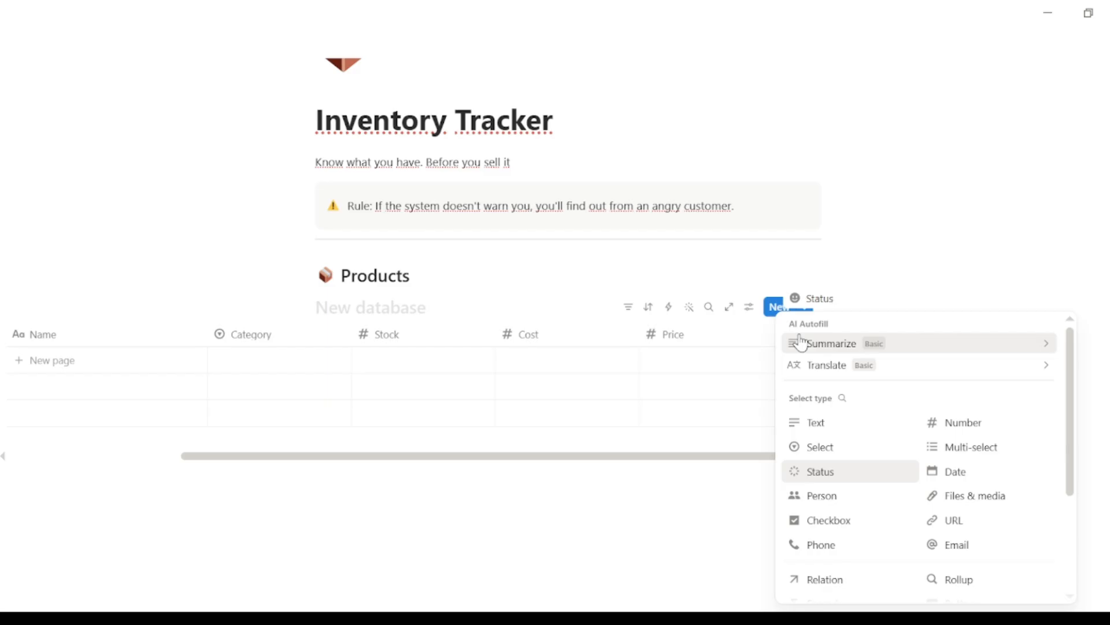
{"action": "scroll", "coordinate": [1075, 486], "scroll_direction": "down", "scroll_amount": 2}
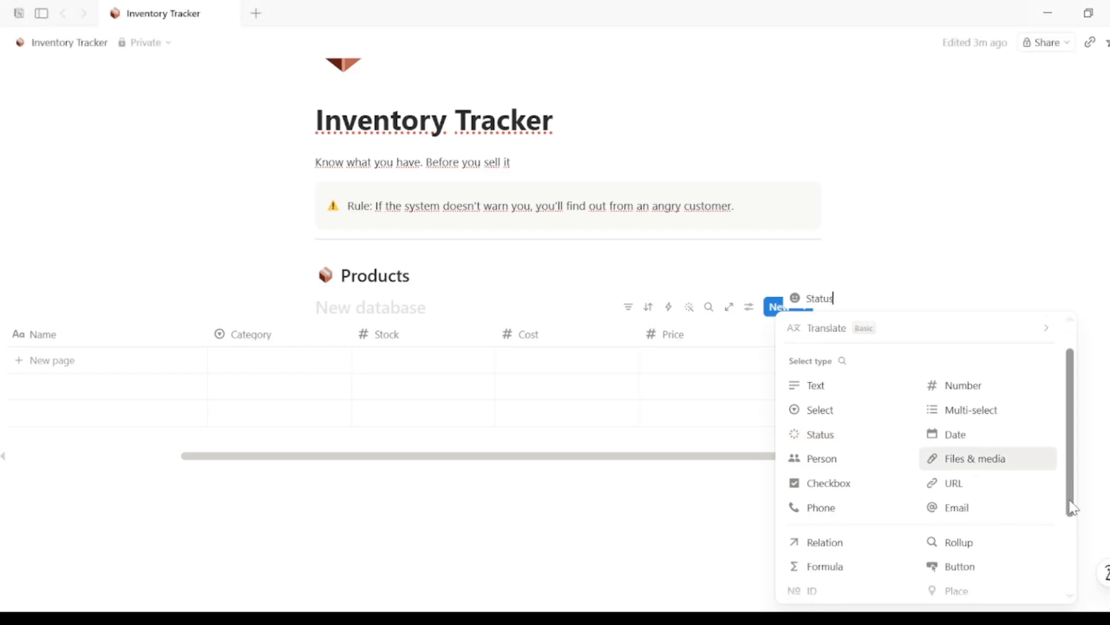
{"action": "left_click", "coordinate": [836, 572]}
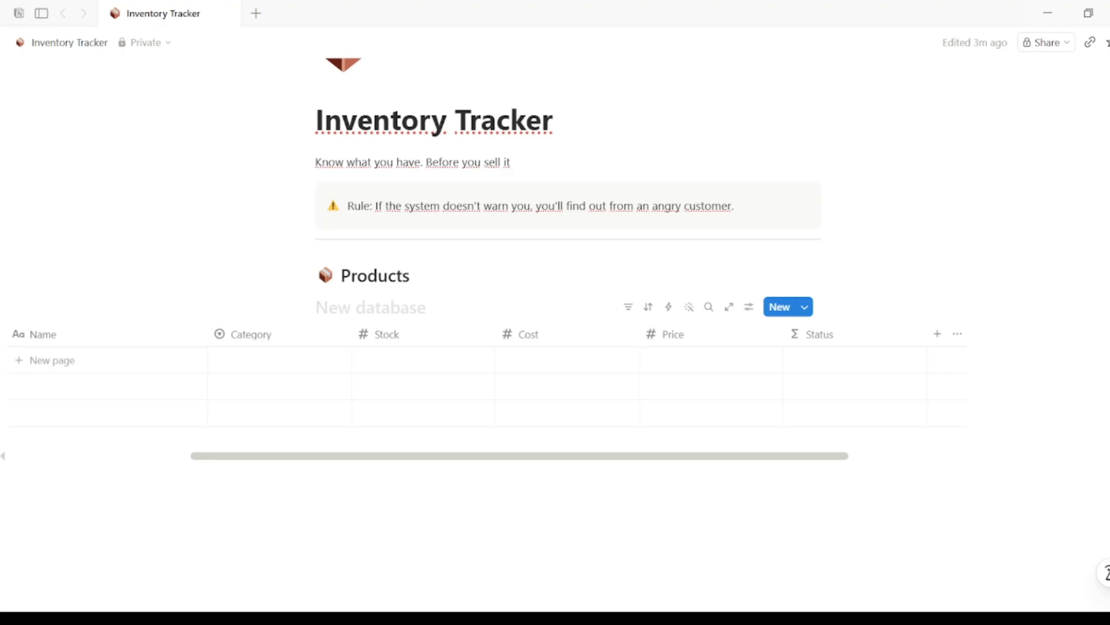
Set the Status formula to if(Stock == 0, "🔴 OUT", if(Stock <= 5, "🟡 LOW", "🟢 OK"))
{"action": "left_click", "coordinate": [852, 336]}
{"action": "mouse_move", "coordinate": [858, 349]}
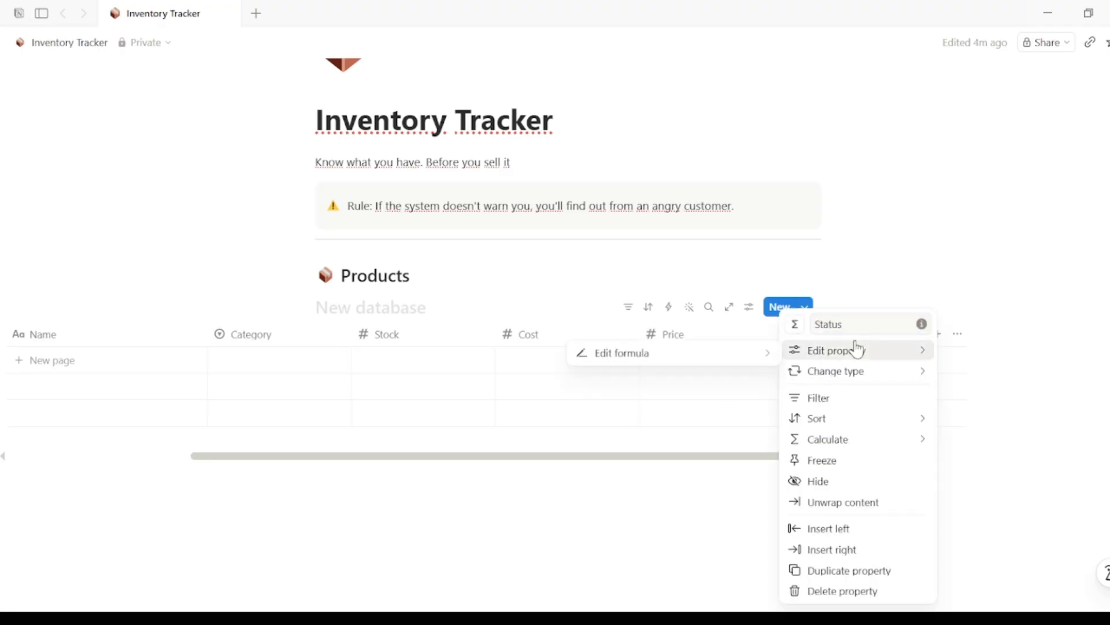
{"action": "left_click", "coordinate": [738, 354]}
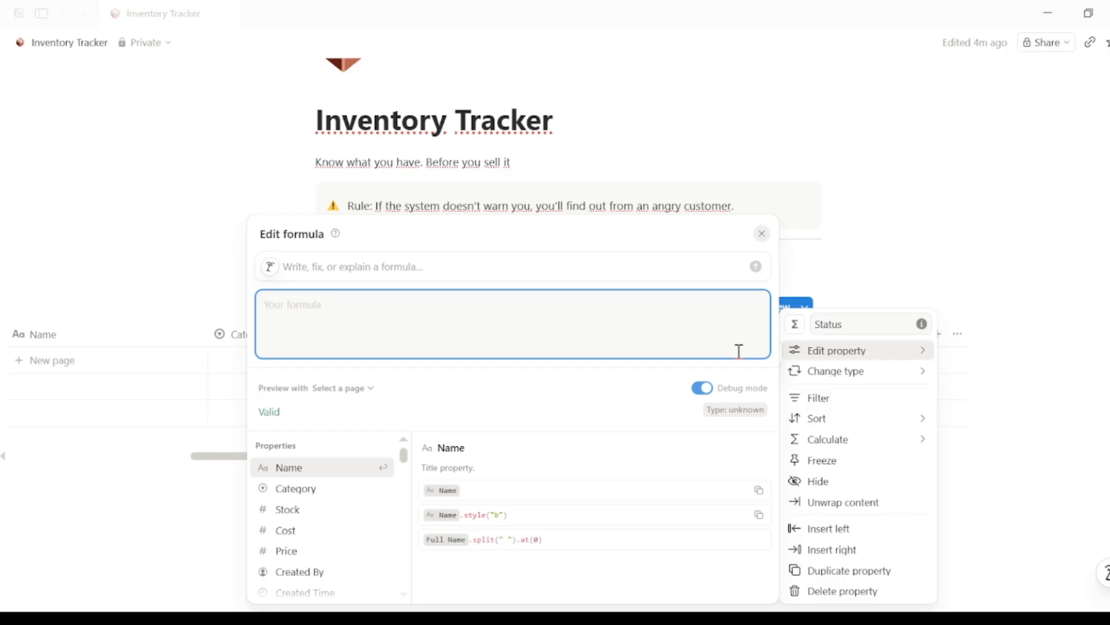
{"action": "type", "text": "if(Stock == 0, \"🔴 OUT\", if(Stock <= 5, \"🟡 LOW\", \"🟢 OK\"))"}
{"action": "key", "text": "Escape"}
{"action": "key", "text": "Escape"}
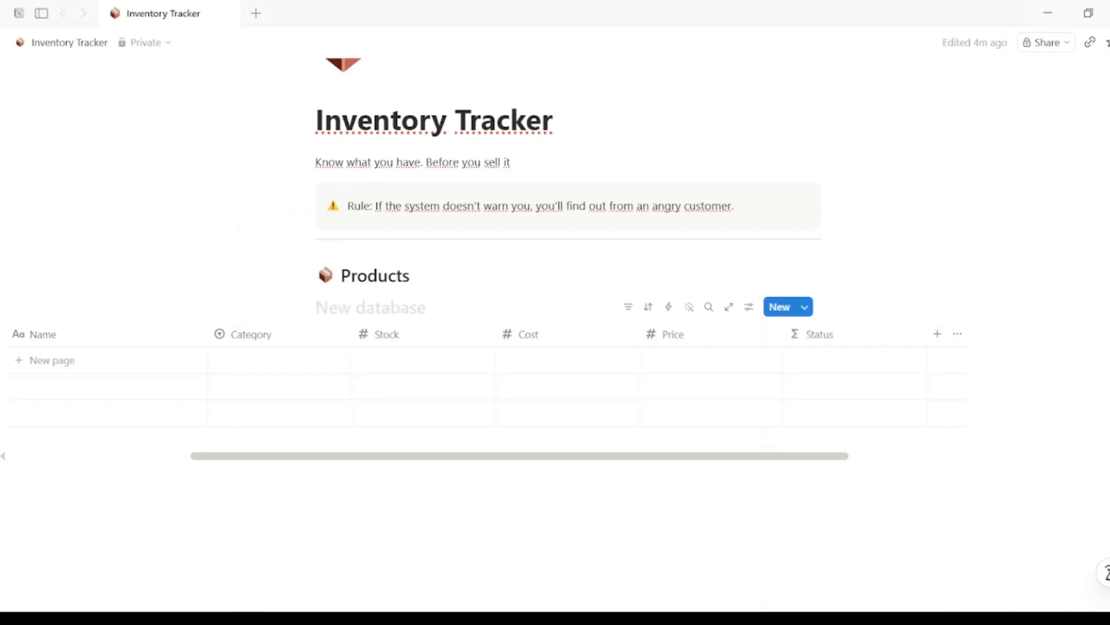
Add a product row named "Vanilla Amber — Large" with the category Candles
{"action": "left_click", "coordinate": [243, 360]}
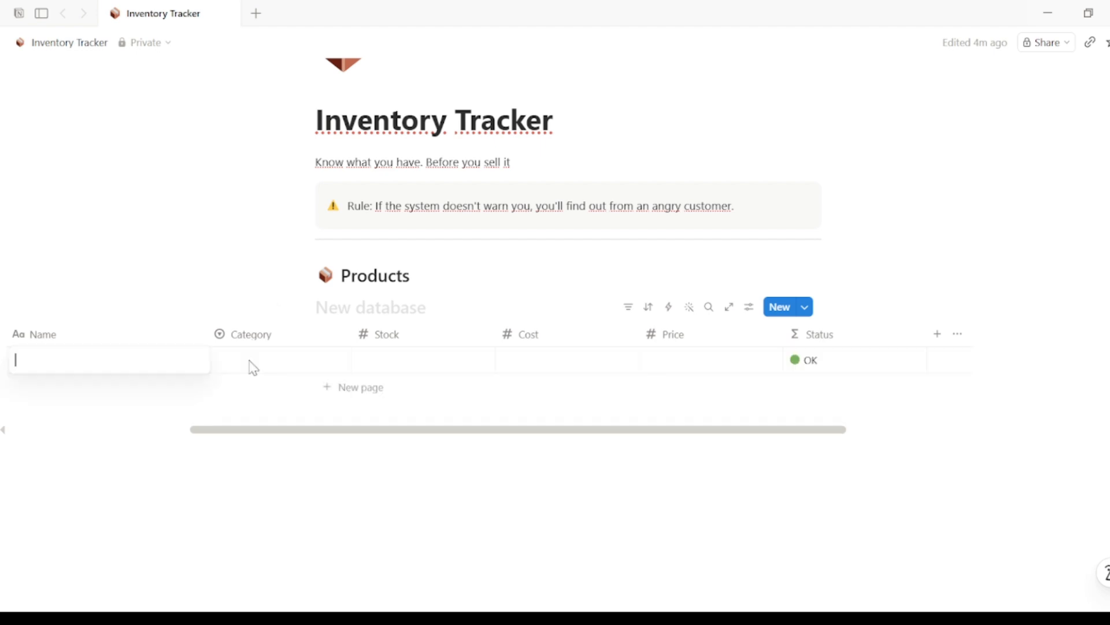
{"action": "type", "text": "Vanilla Amber — Large"}
{"action": "left_click", "coordinate": [250, 363]}
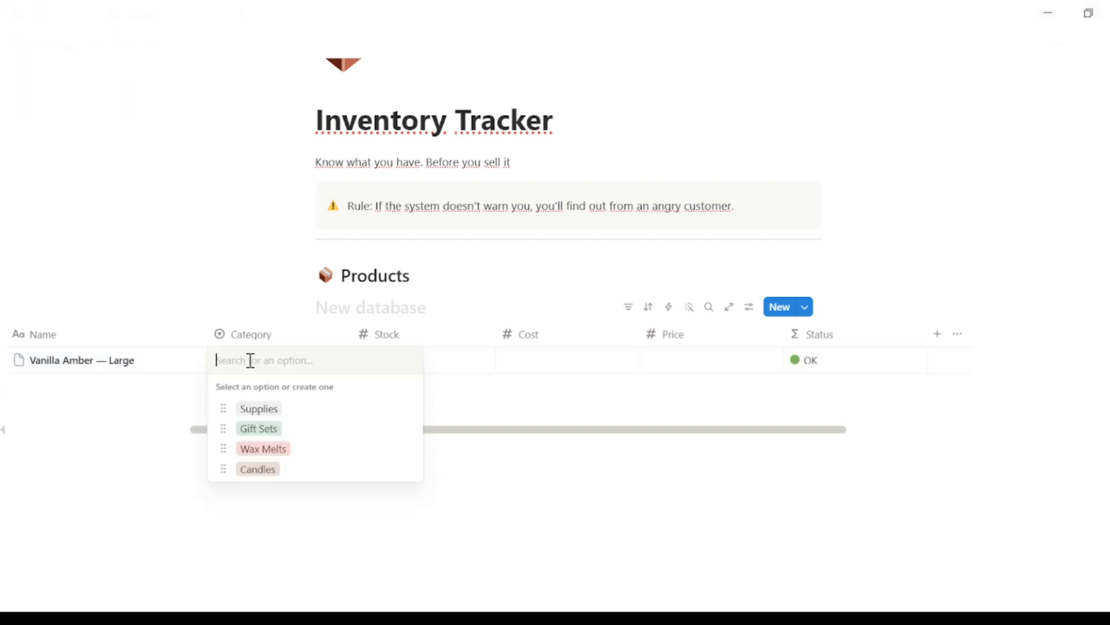
{"action": "left_click", "coordinate": [264, 466]}
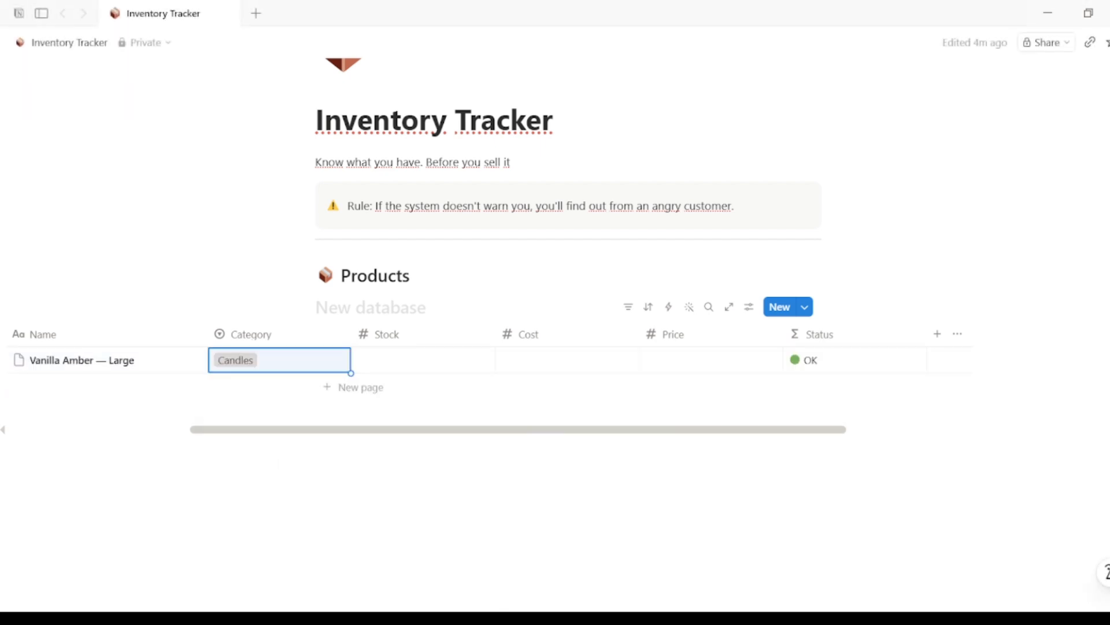
Fill in the Vanilla Amber — Large row with stock 14, cost 6 and price 24
{"action": "left_click", "coordinate": [454, 363]}
{"action": "type", "text": "14"}
{"action": "key", "text": "Return"}
{"action": "left_click", "coordinate": [543, 360]}
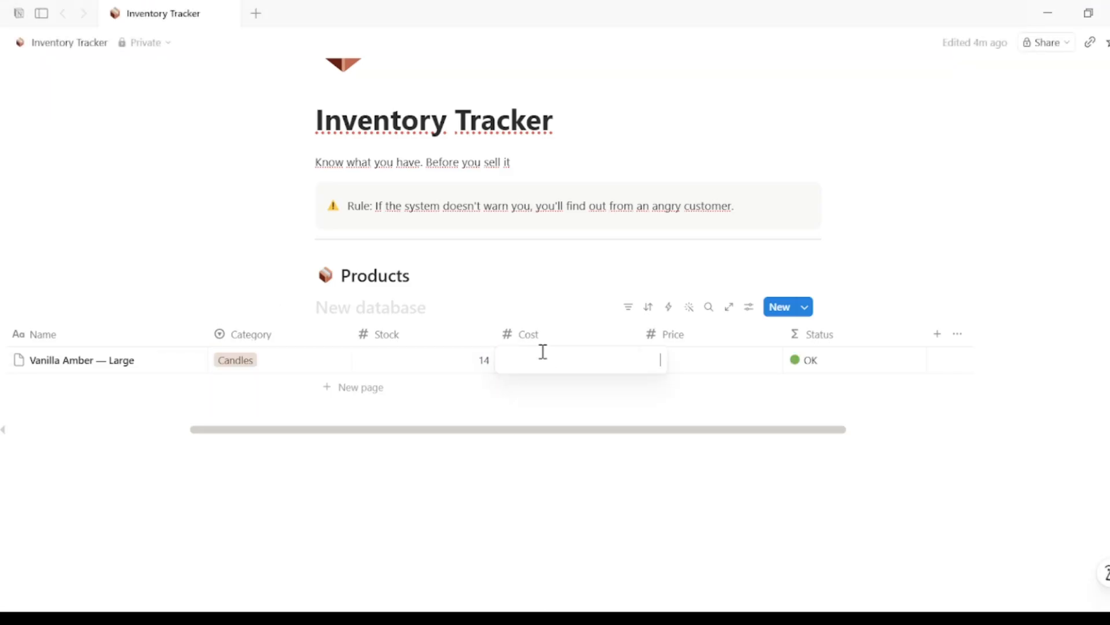
{"action": "type", "text": "6"}
{"action": "key", "text": "Return"}
{"action": "left_click", "coordinate": [728, 360]}
{"action": "type", "text": "24"}
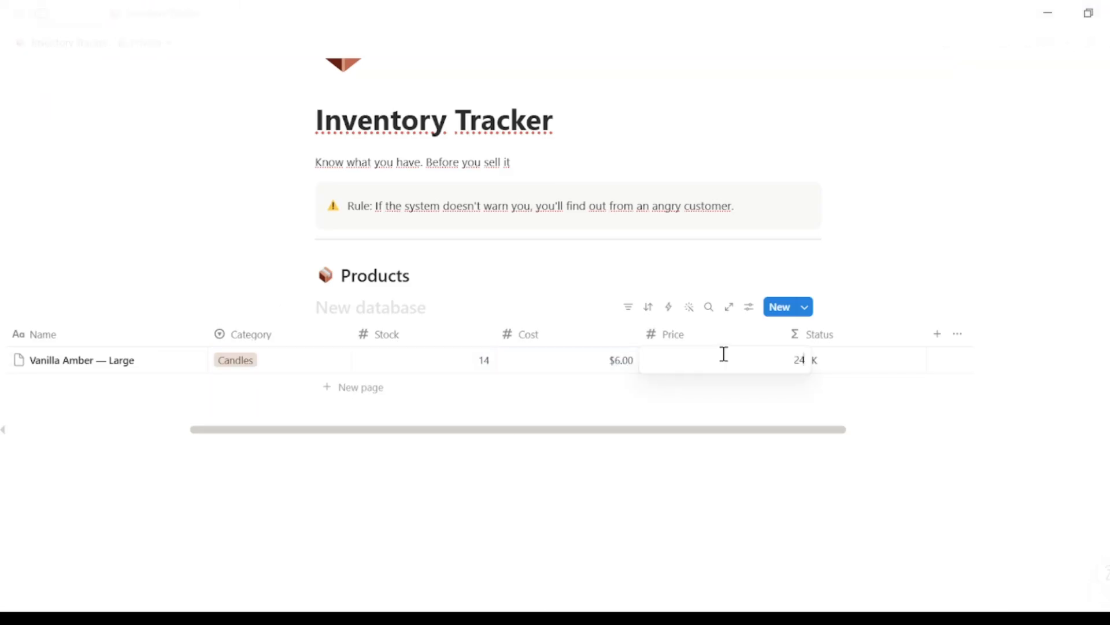
{"action": "key", "text": "Return"}
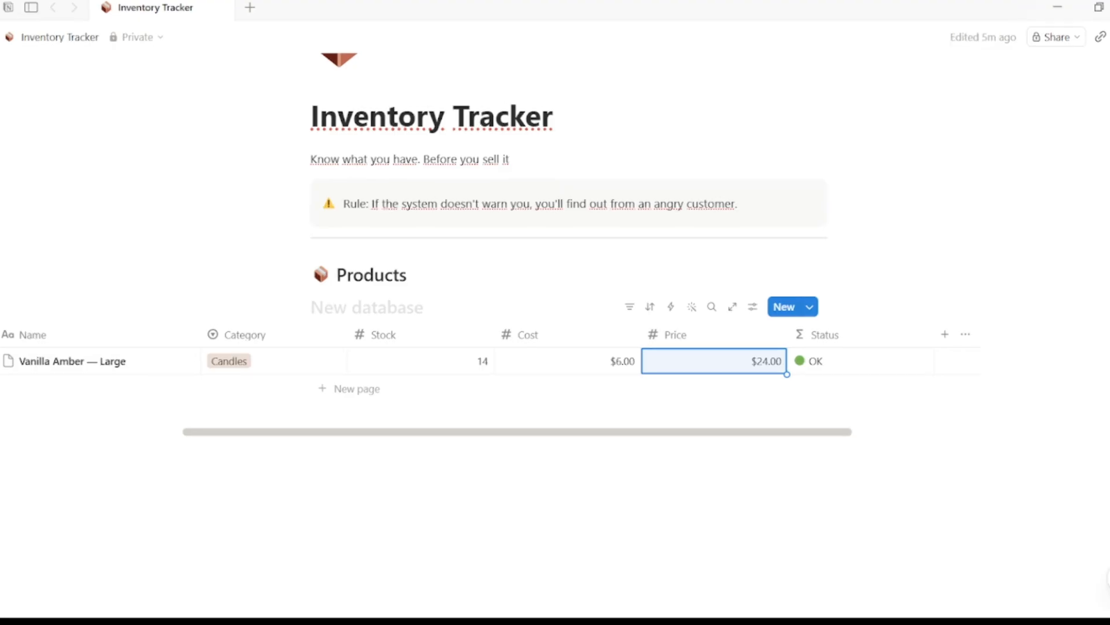
Add a product row named "Cedar Smoke — Large" with the category Candles
{"action": "left_click", "coordinate": [322, 393]}
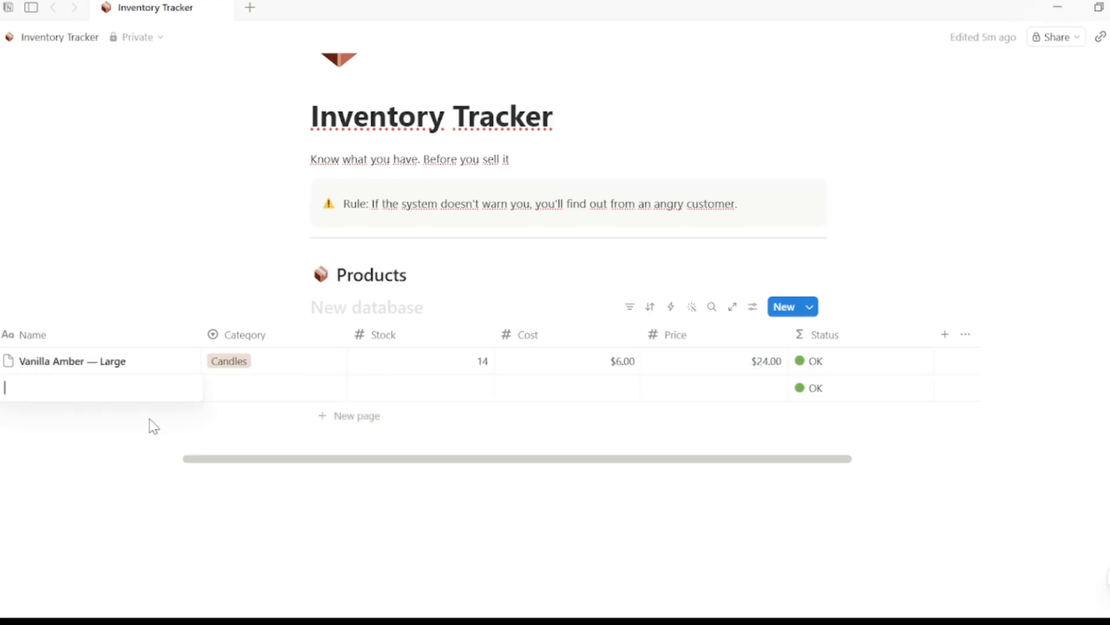
{"action": "type", "text": "Cedar Smoke — Large"}
{"action": "key", "text": "Return"}
{"action": "left_click", "coordinate": [255, 391]}
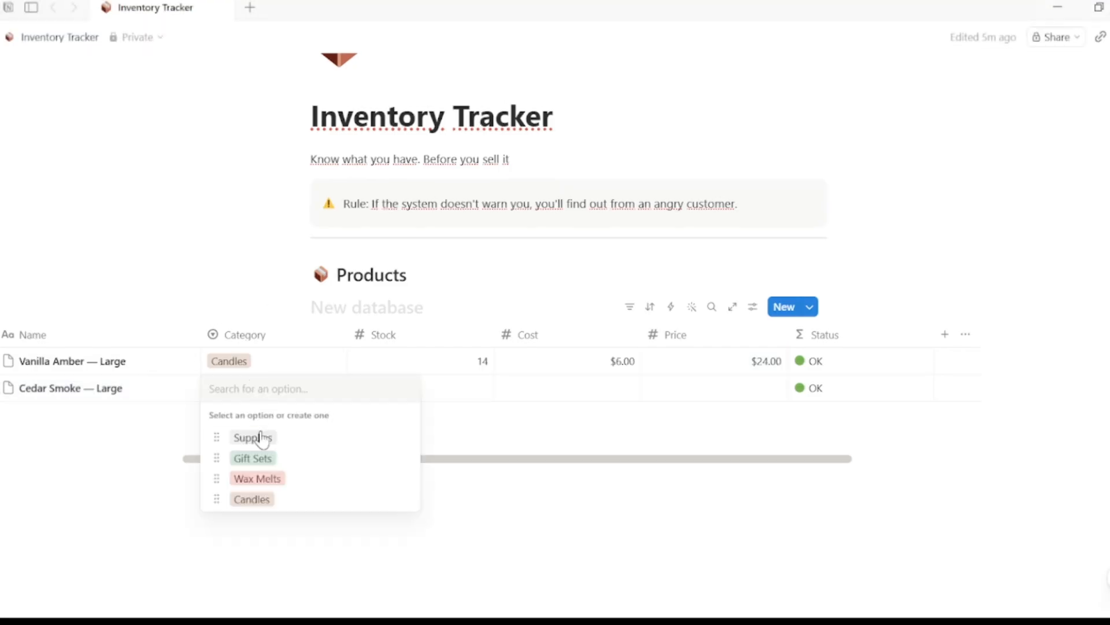
{"action": "left_click", "coordinate": [252, 499]}
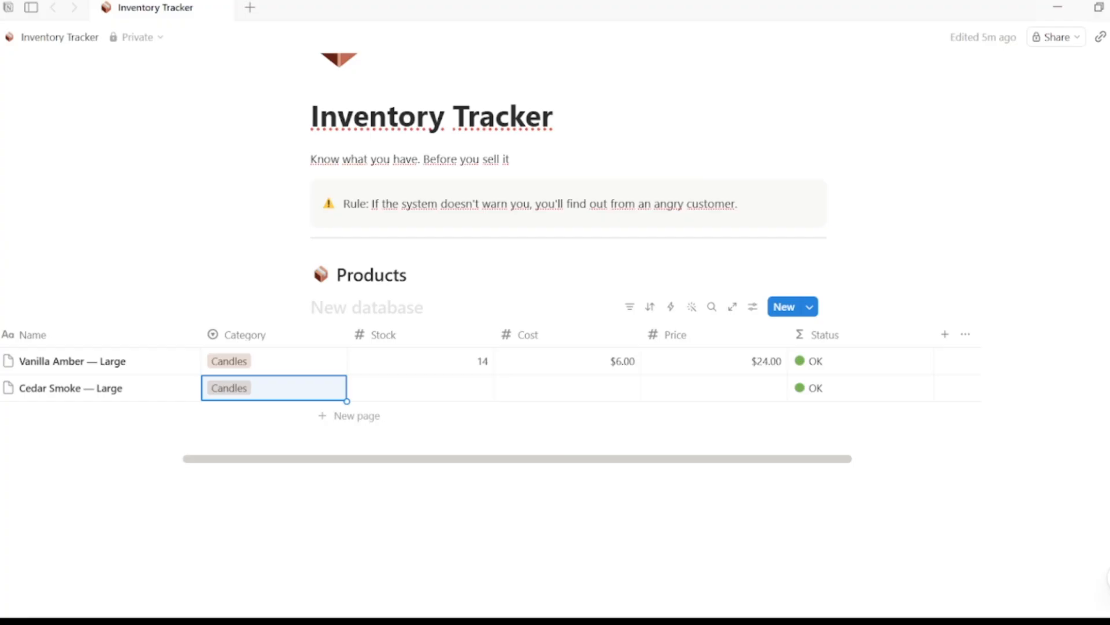
Fill in the Cedar Smoke — Large row with stock 3, cost 6 and price 24
{"action": "left_click", "coordinate": [461, 389]}
{"action": "type", "text": "3"}
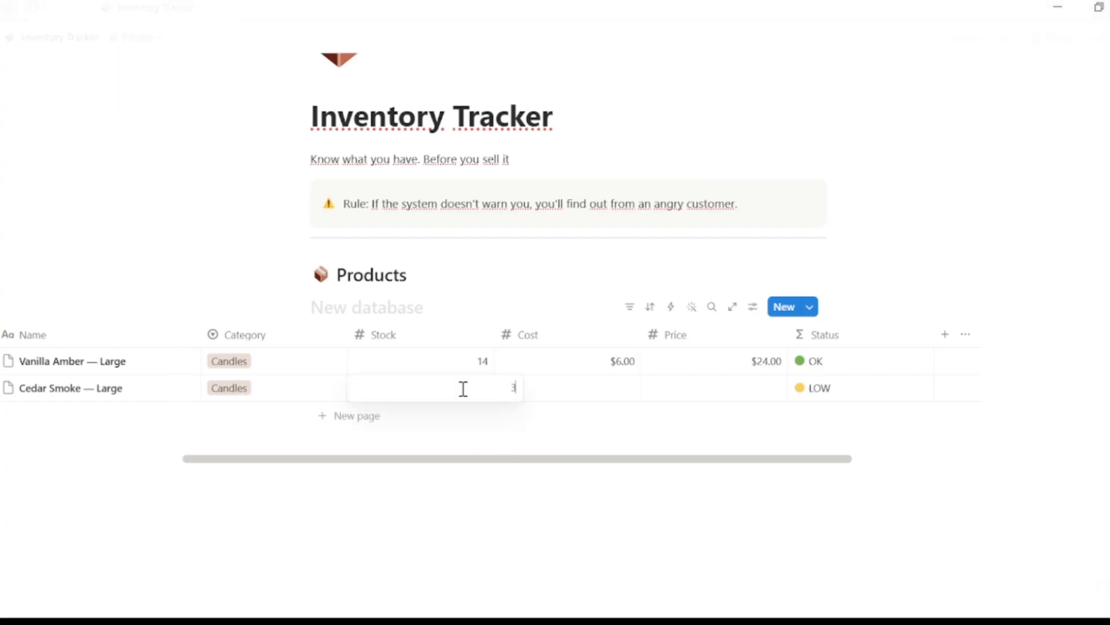
{"action": "key", "text": "Return"}
{"action": "left_click", "coordinate": [573, 388]}
{"action": "type", "text": "6"}
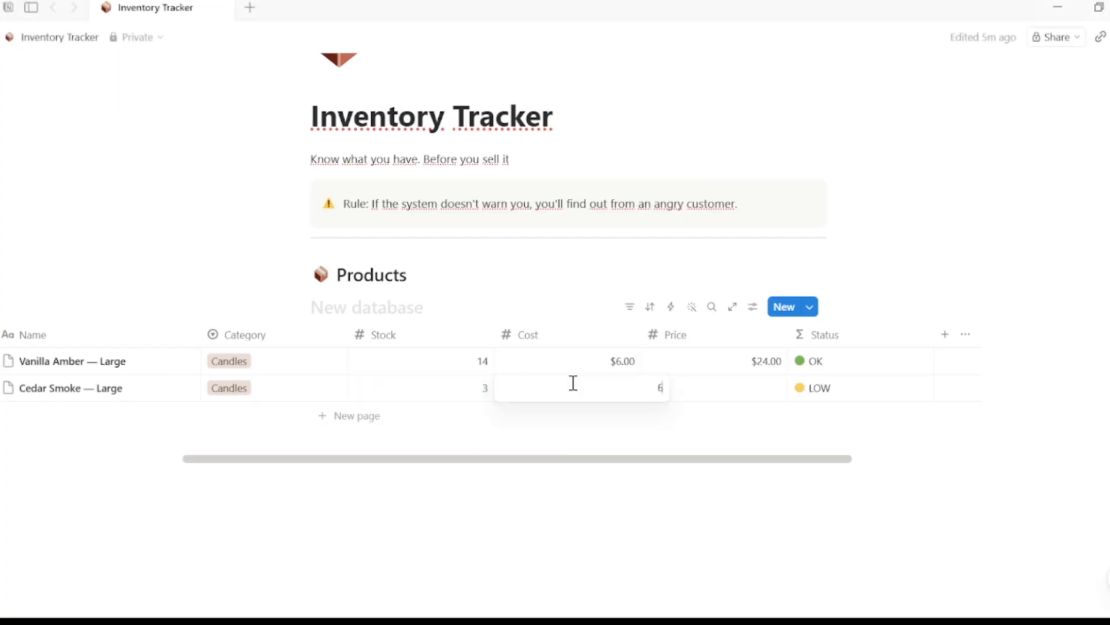
{"action": "left_click", "coordinate": [740, 386]}
{"action": "type", "text": "24"}
{"action": "key", "text": "Return"}
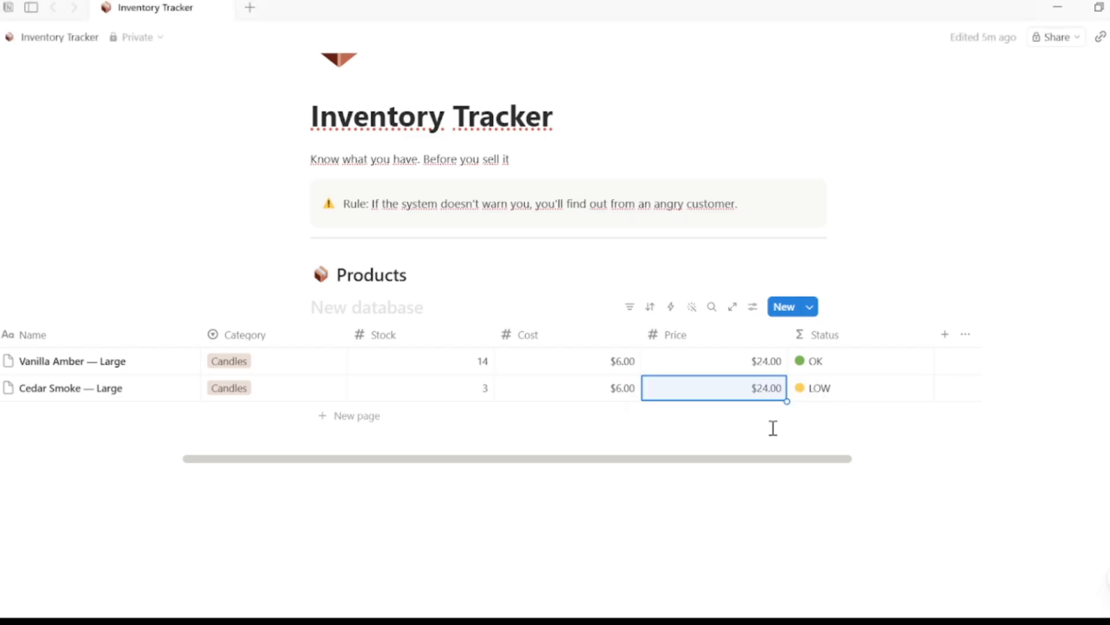
{"action": "left_click", "coordinate": [632, 610]}
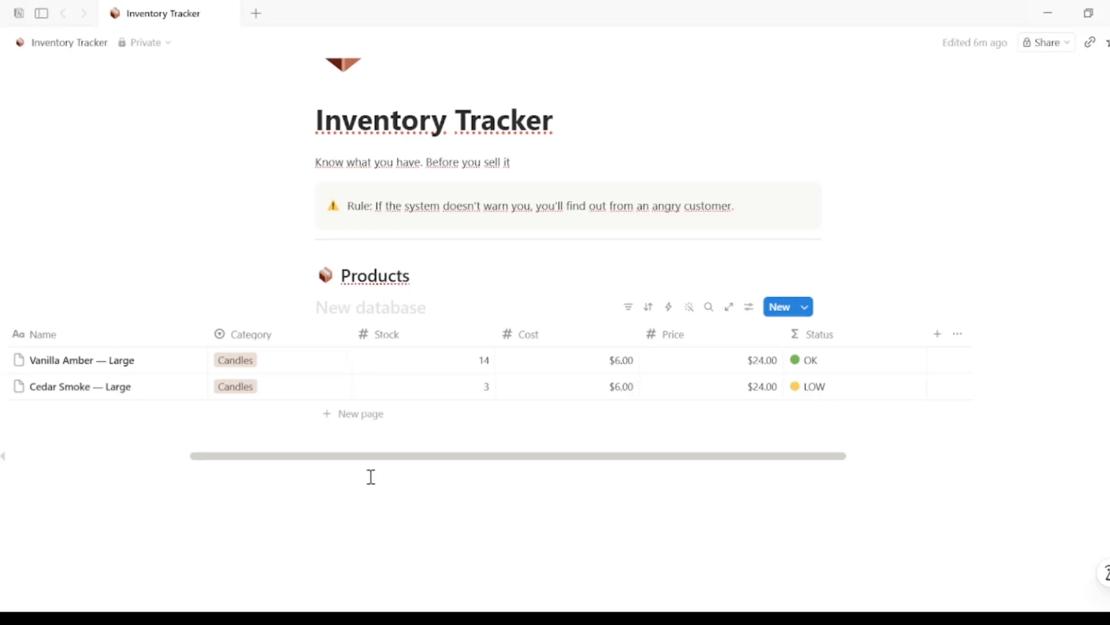
Add a product row named "Lavender Wax Melts" with the category Wax Melts
{"action": "left_click", "coordinate": [325, 414]}
{"action": "type", "text": "Lavender Wax Melts"}
{"action": "key", "text": "Return"}
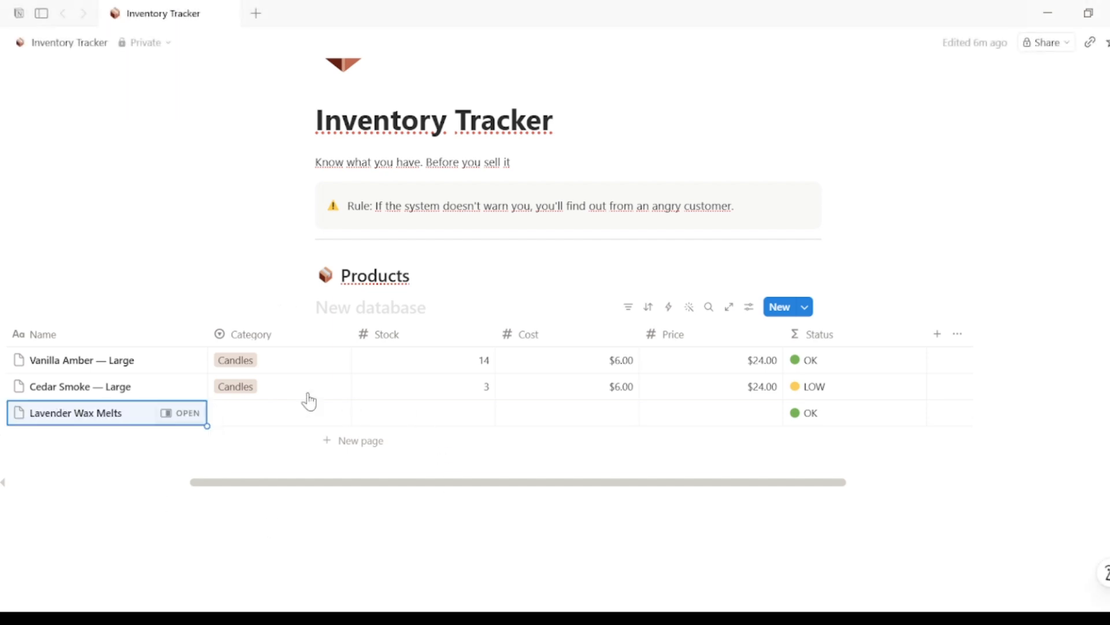
{"action": "left_click", "coordinate": [290, 415]}
{"action": "left_click", "coordinate": [276, 503]}
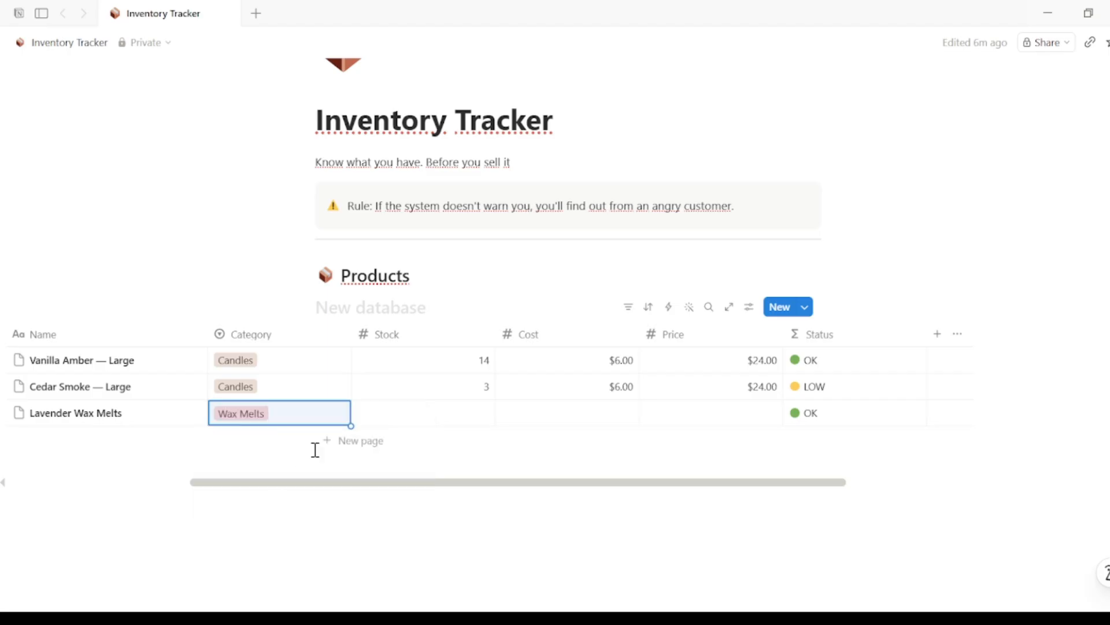
Fill in the Lavender Wax Melts row with stock 0, cost 2 and price 9
{"action": "left_click", "coordinate": [417, 416]}
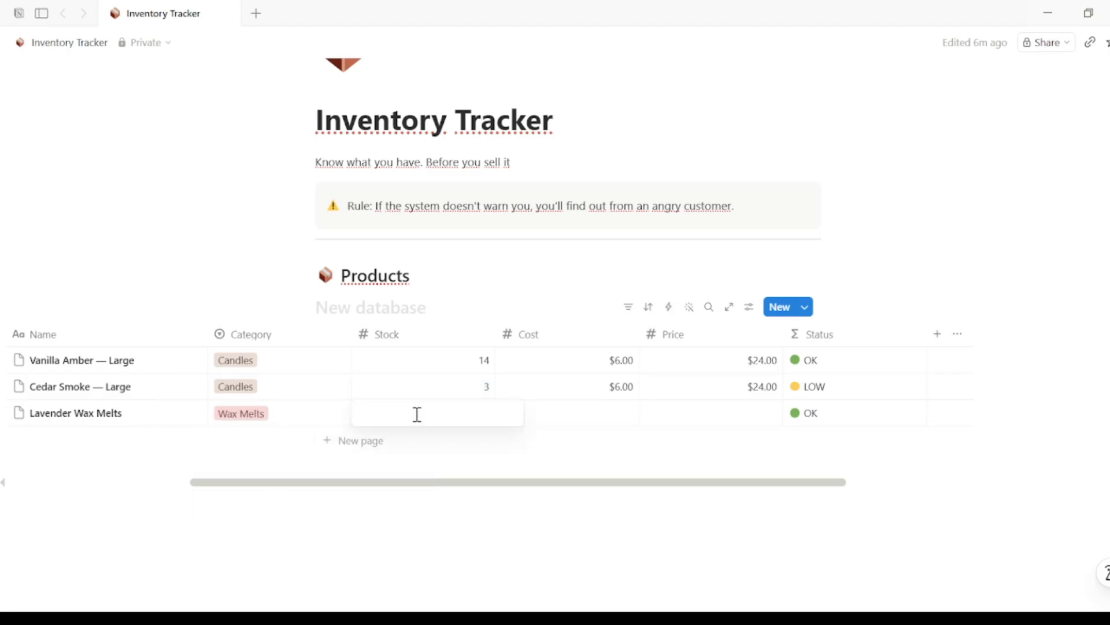
{"action": "type", "text": "0"}
{"action": "key", "text": "Return"}
{"action": "left_click", "coordinate": [603, 417]}
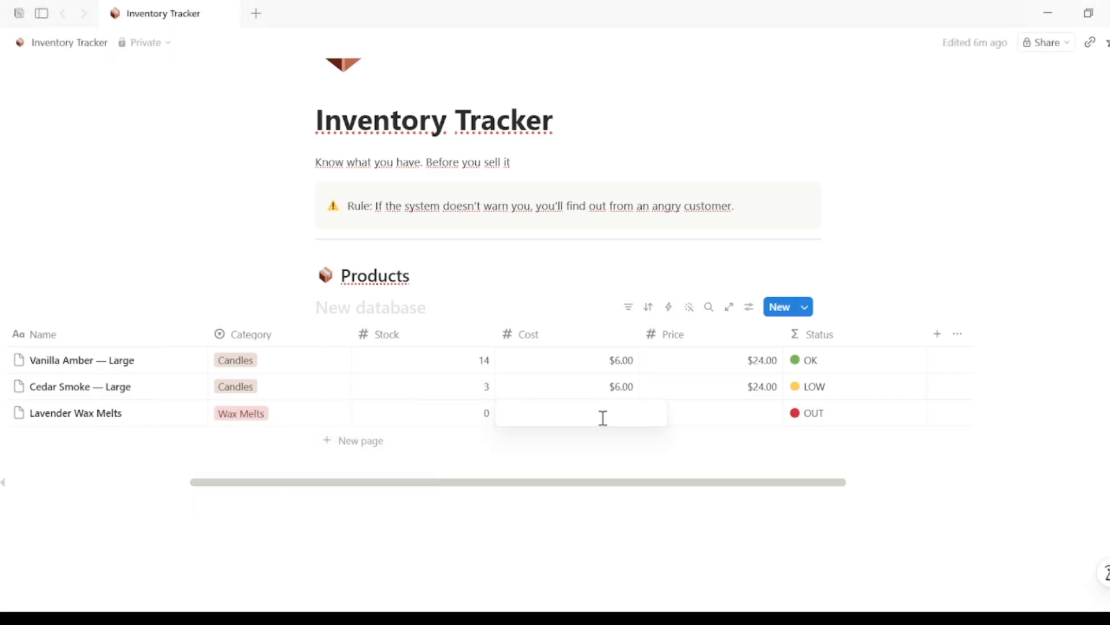
{"action": "type", "text": "2"}
{"action": "key", "text": "Return"}
{"action": "left_click", "coordinate": [753, 413]}
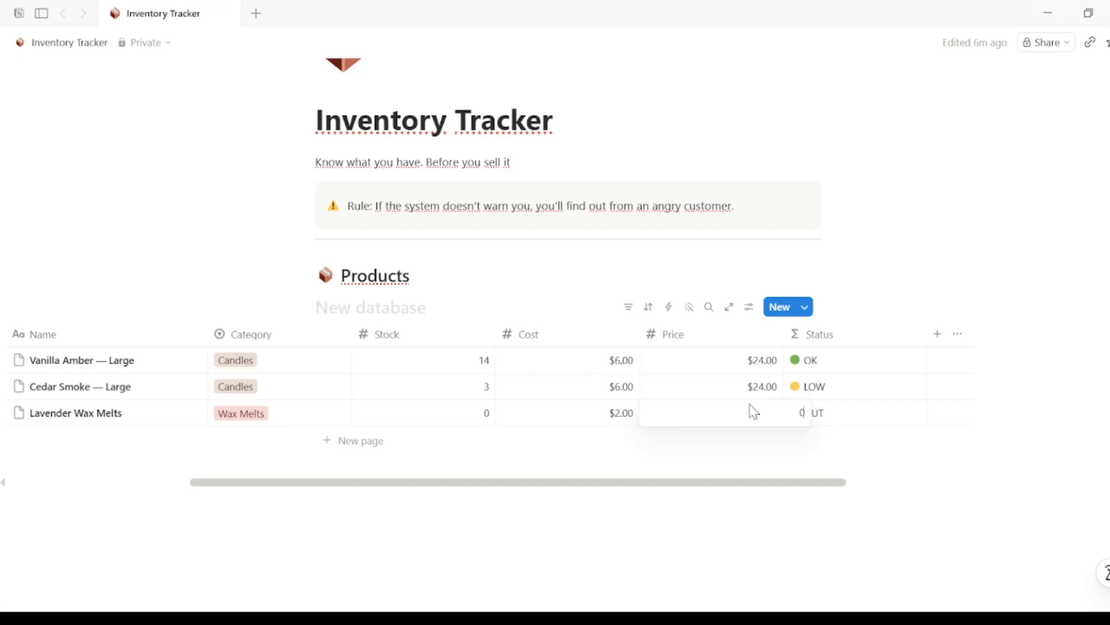
{"action": "key", "text": "Return"}
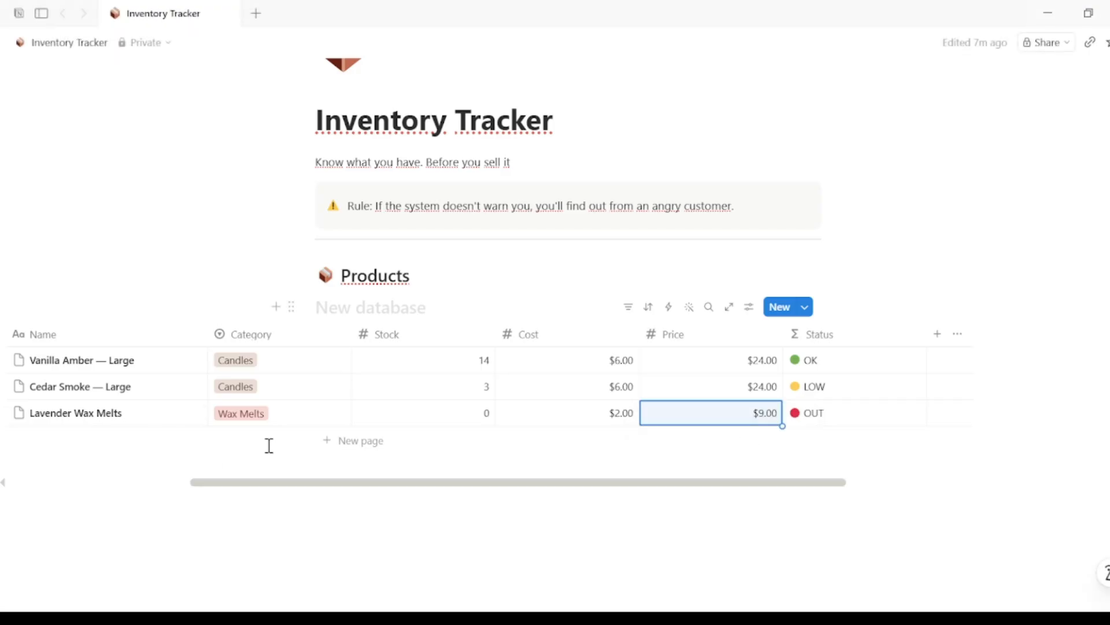
Add a product row named "Holiday Gift Set" with the category Gift Sets
{"action": "left_click", "coordinate": [329, 442]}
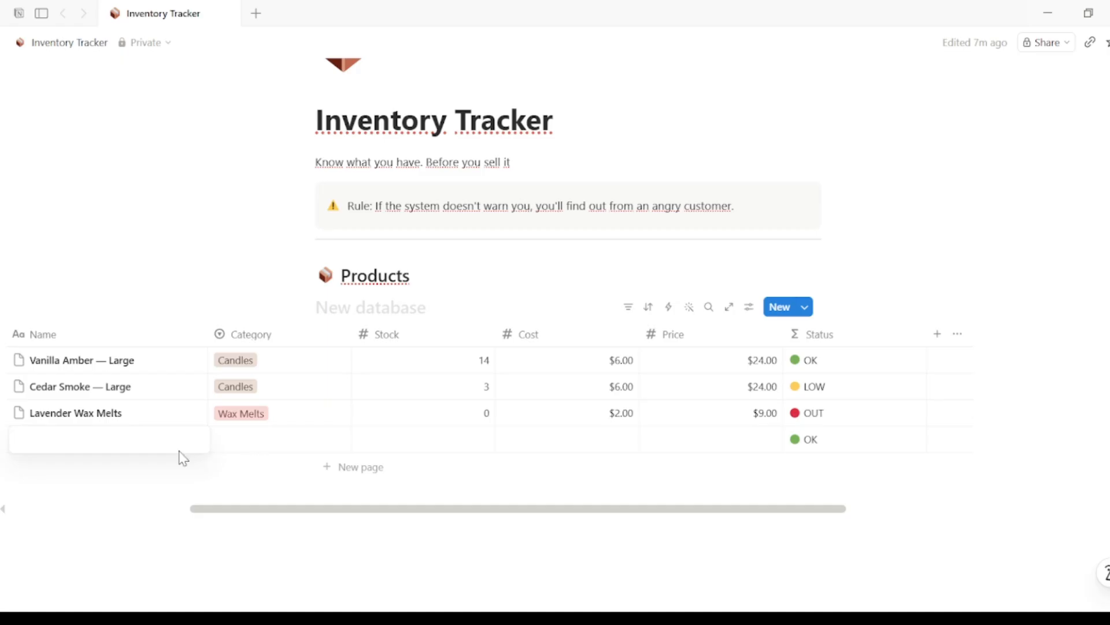
{"action": "type", "text": "Holiday Gift Set"}
{"action": "key", "text": "Return"}
{"action": "left_click", "coordinate": [241, 443]}
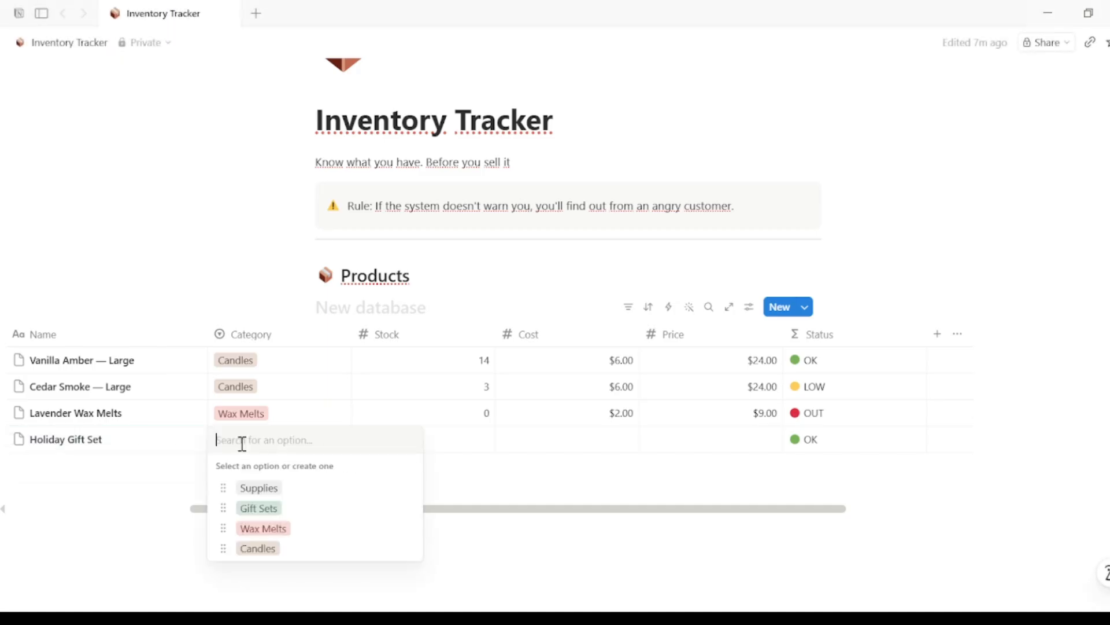
{"action": "left_click", "coordinate": [260, 507]}
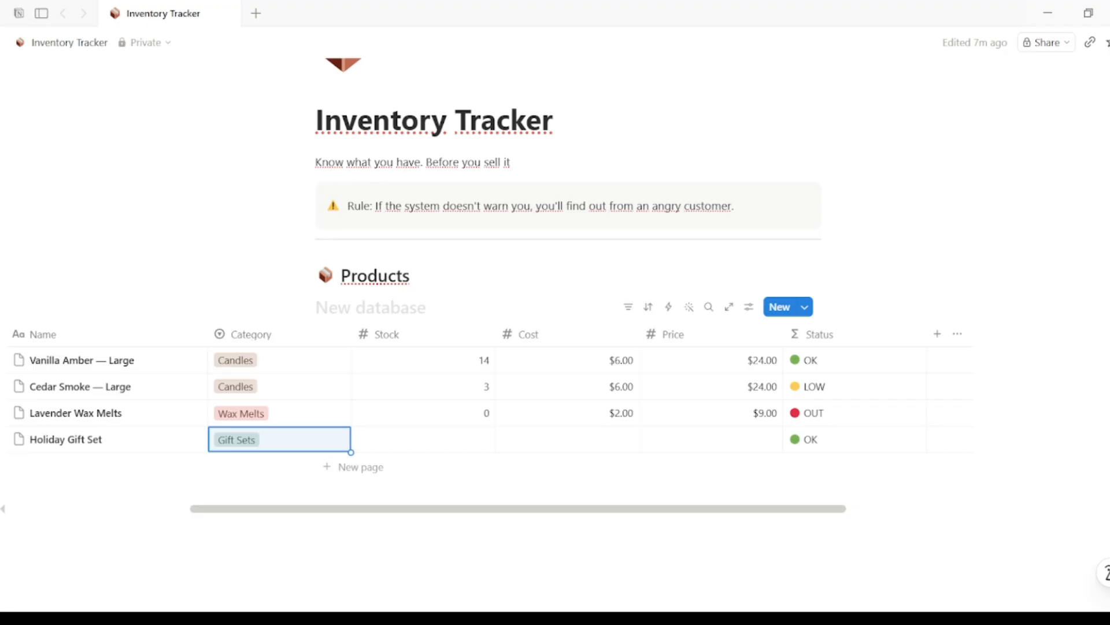
Fill in the Holiday Gift Set row with stock 7, cost 18 and price 45
{"action": "left_click", "coordinate": [457, 432]}
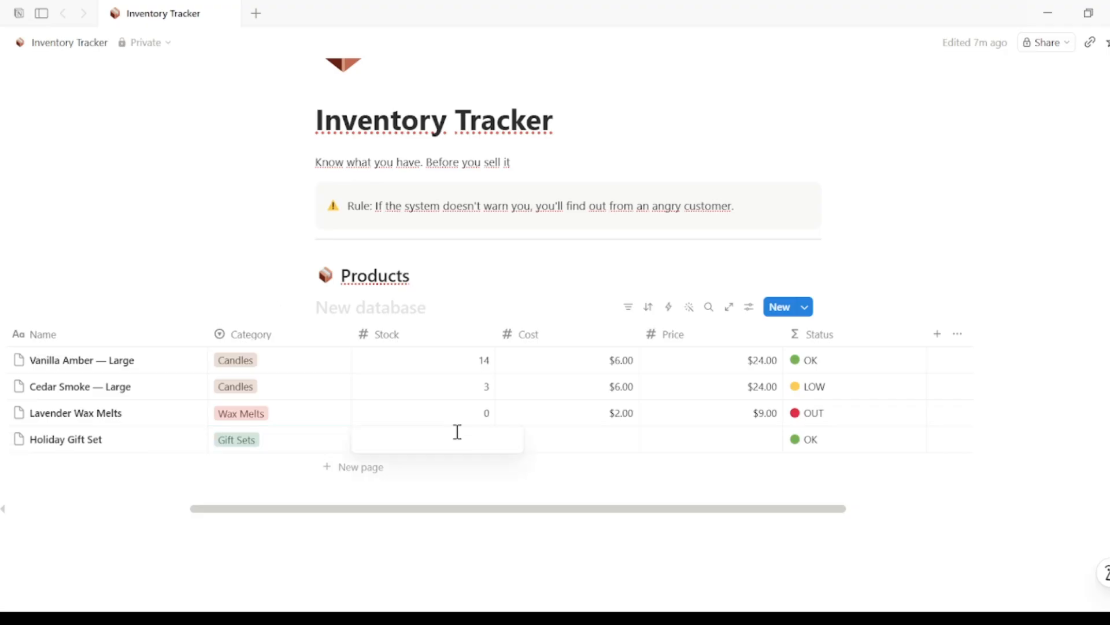
{"action": "type", "text": "7"}
{"action": "left_click", "coordinate": [595, 438]}
{"action": "type", "text": "1"}
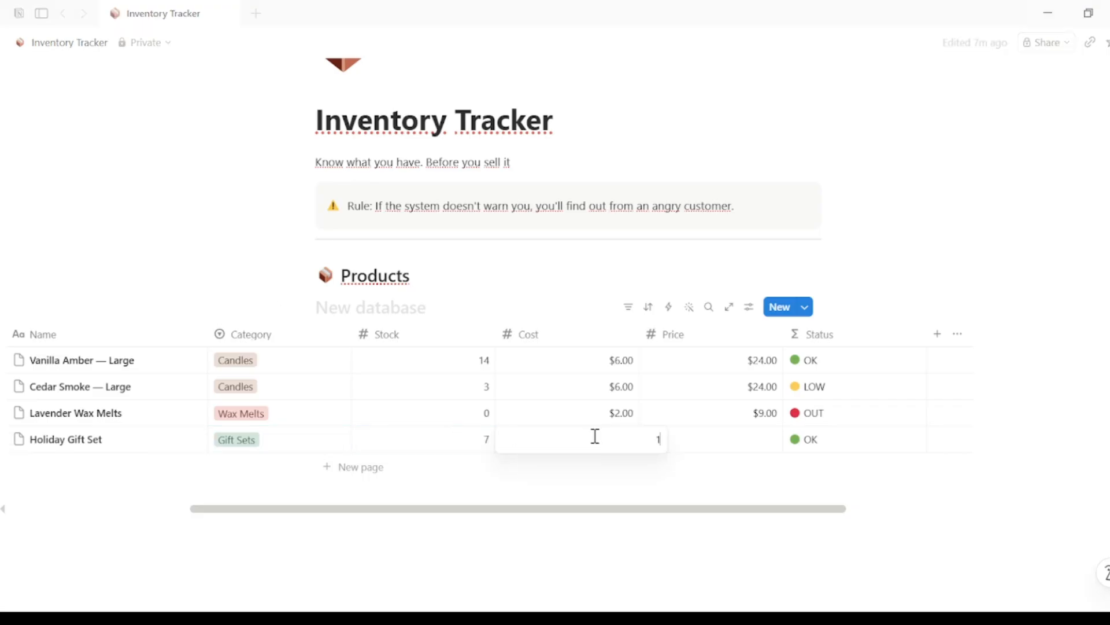
{"action": "type", "text": "8"}
{"action": "key", "text": "Return"}
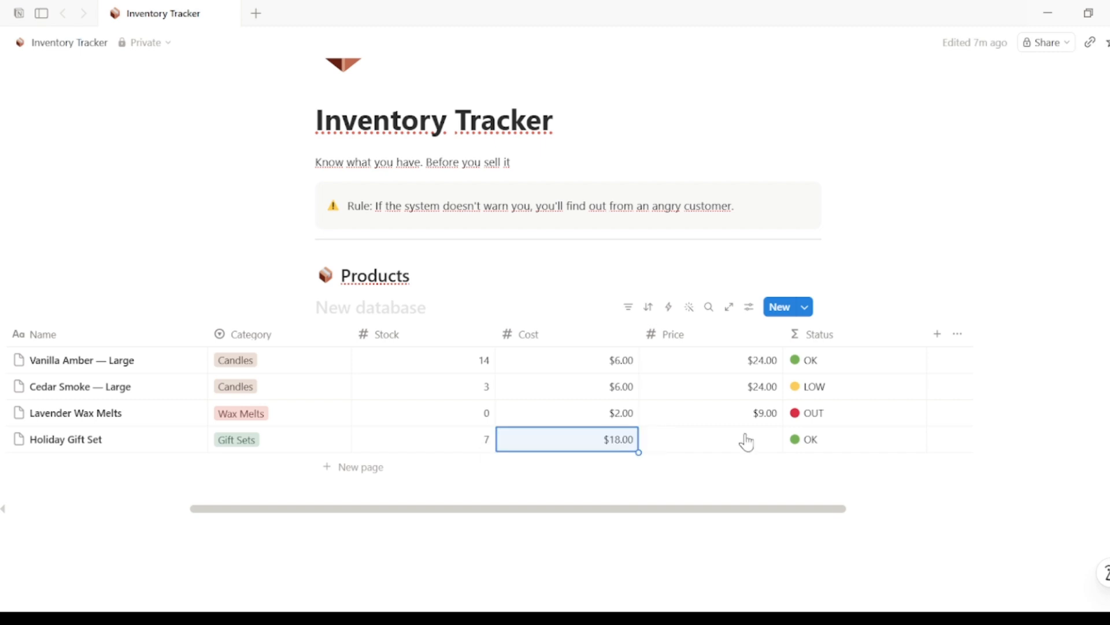
{"action": "left_click", "coordinate": [747, 435]}
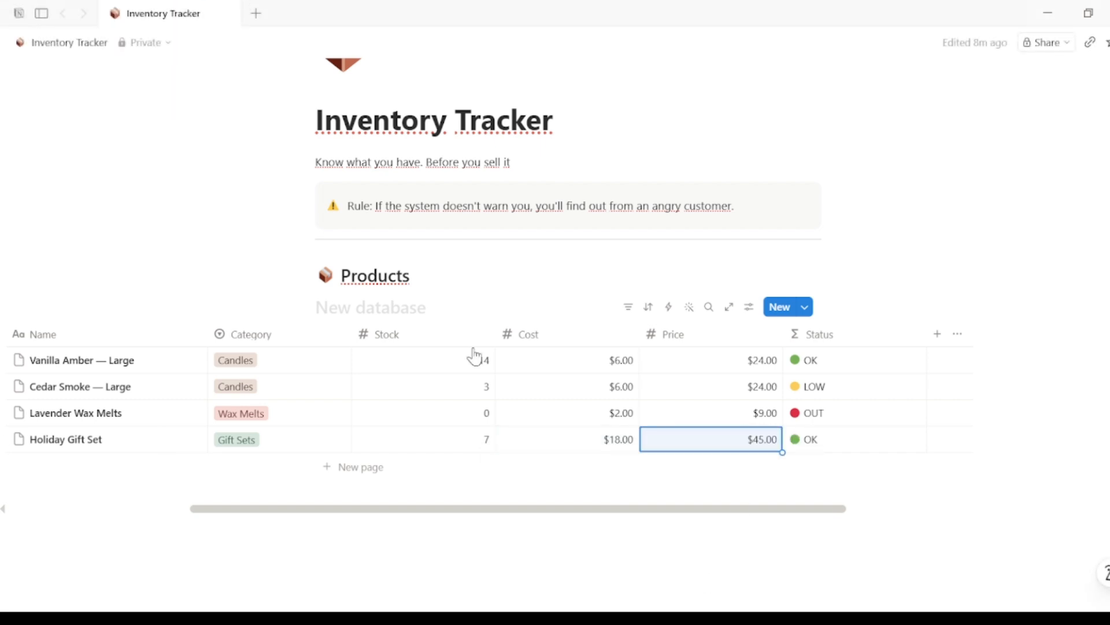
Add a board view to the products database and group it by Status
{"action": "left_click", "coordinate": [516, 306]}
{"action": "left_click", "coordinate": [619, 373]}
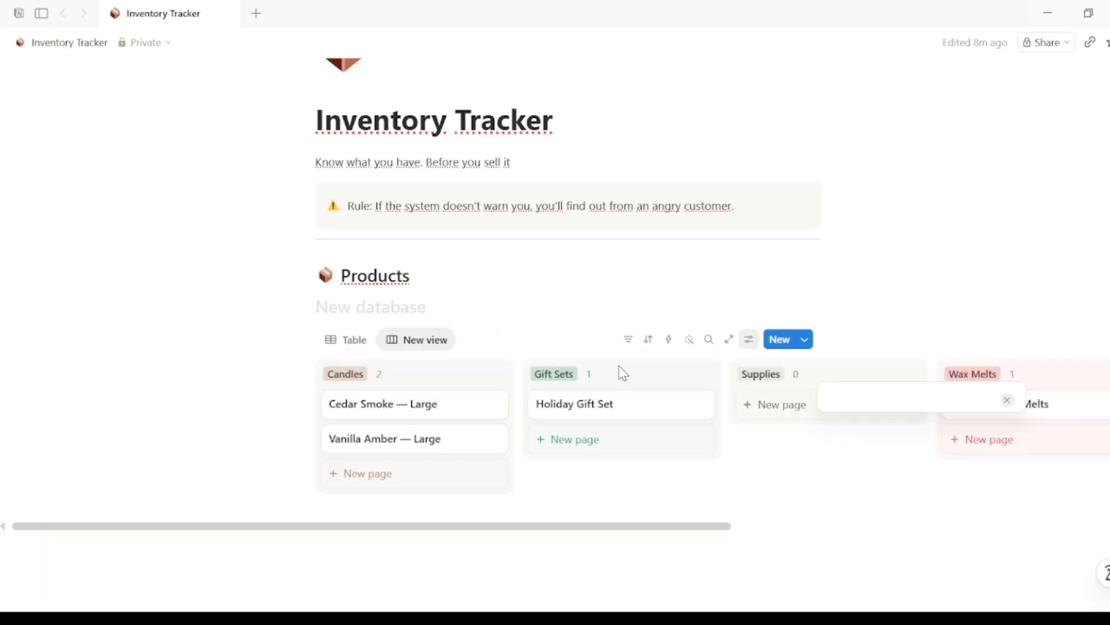
{"action": "left_click", "coordinate": [982, 470]}
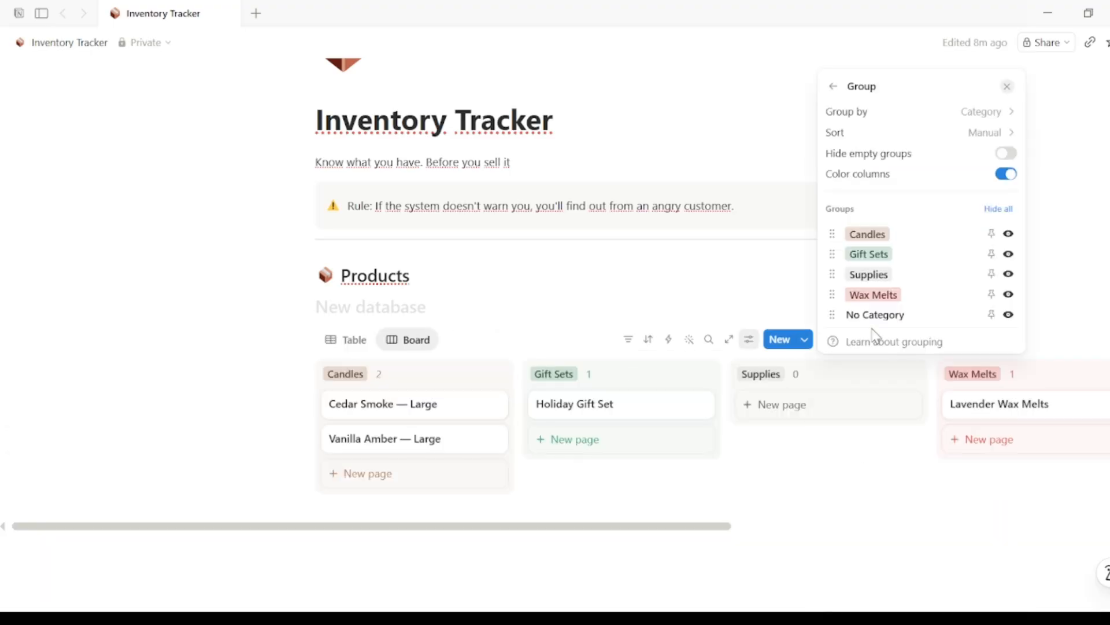
{"action": "left_click", "coordinate": [981, 111]}
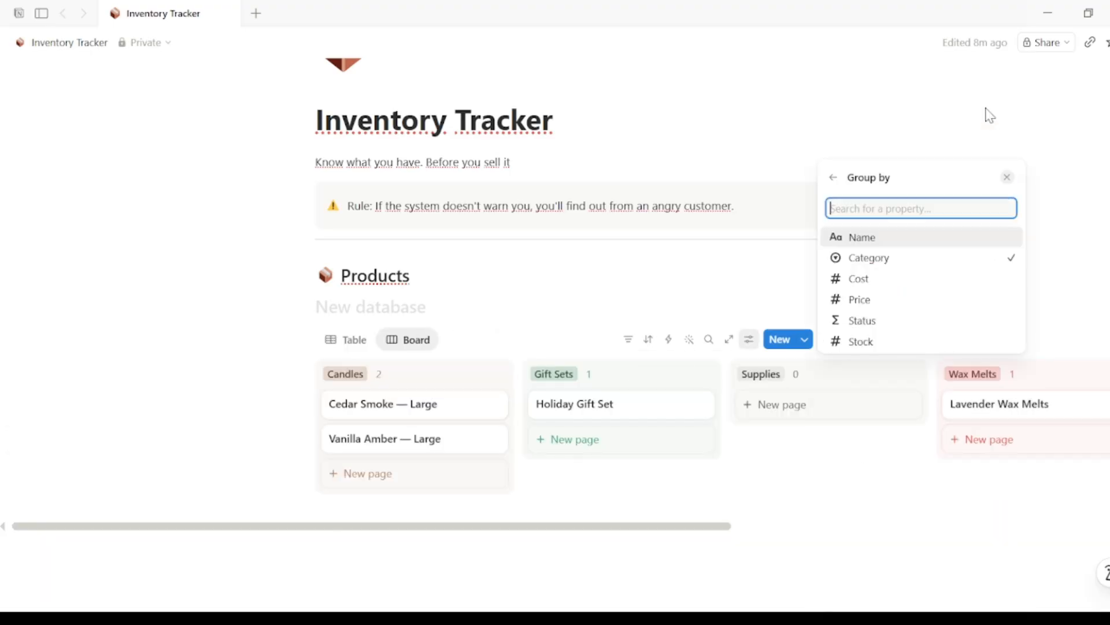
{"action": "left_click", "coordinate": [888, 322]}
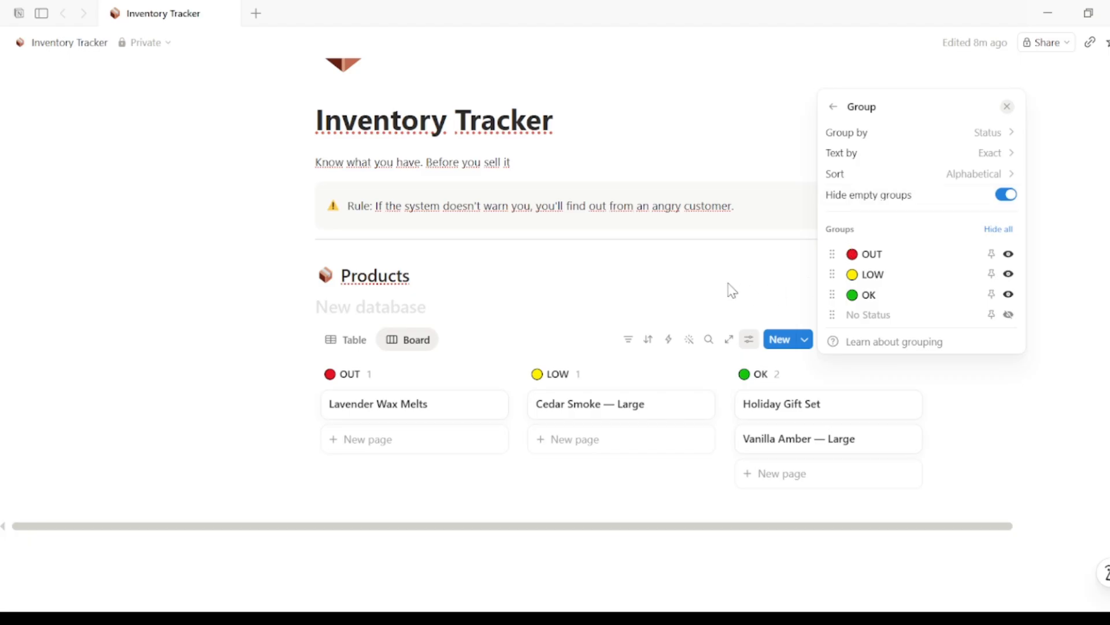
Name the new board view "By Status"
{"action": "left_click", "coordinate": [405, 347]}
{"action": "left_click", "coordinate": [413, 367]}
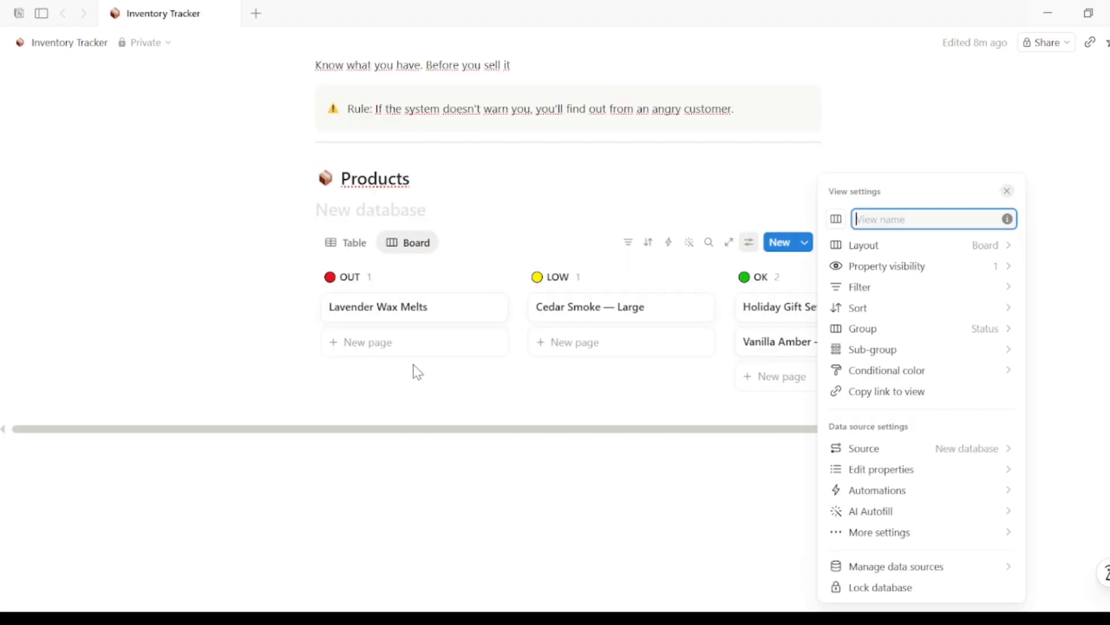
{"action": "type", "text": "By Status"}
{"action": "key", "text": "Escape"}
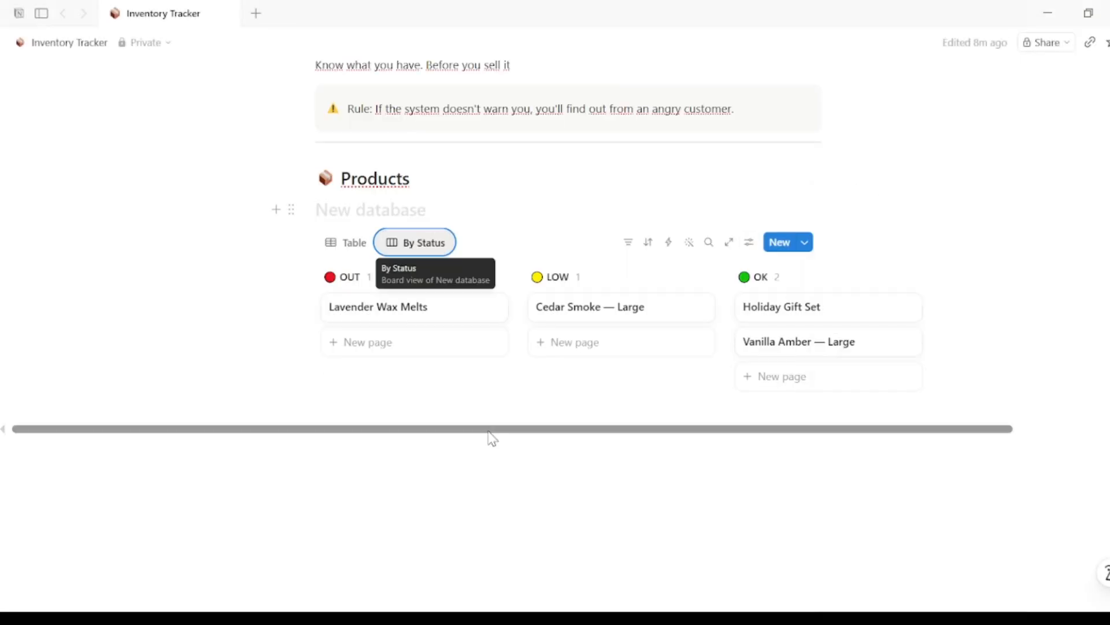
{"action": "mouse_move", "coordinate": [491, 433]}
{"action": "left_mouse_down"}
{"action": "mouse_move", "coordinate": [565, 439]}
{"action": "mouse_move", "coordinate": [513, 434]}
{"action": "left_mouse_up"}
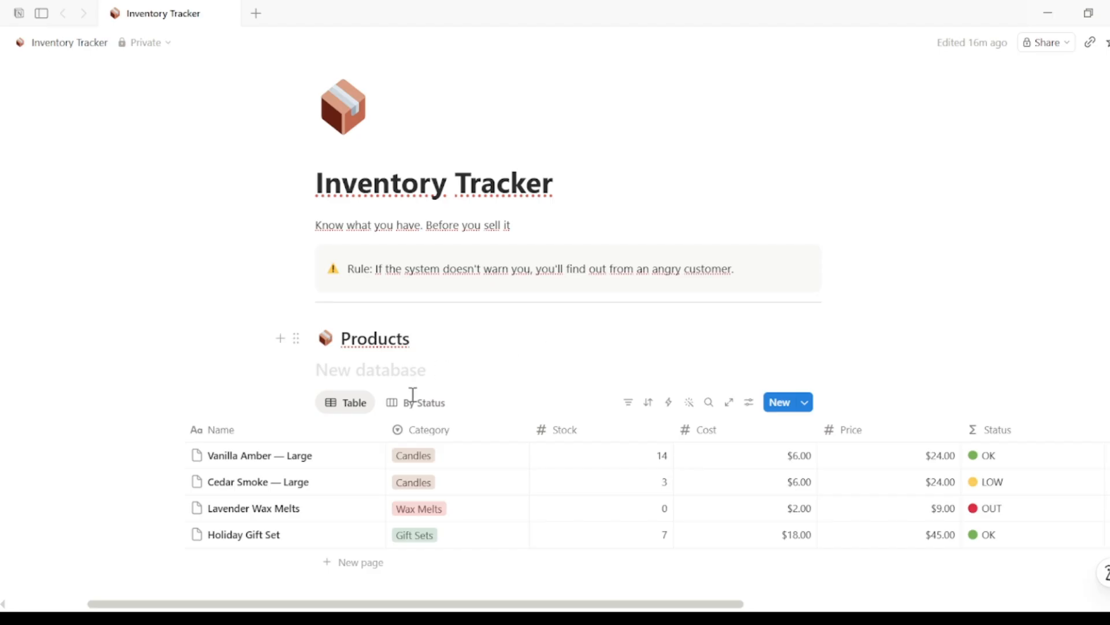
Compare the products in the By Status board view and the Table view, ending on the Table view
{"action": "left_click", "coordinate": [411, 404]}
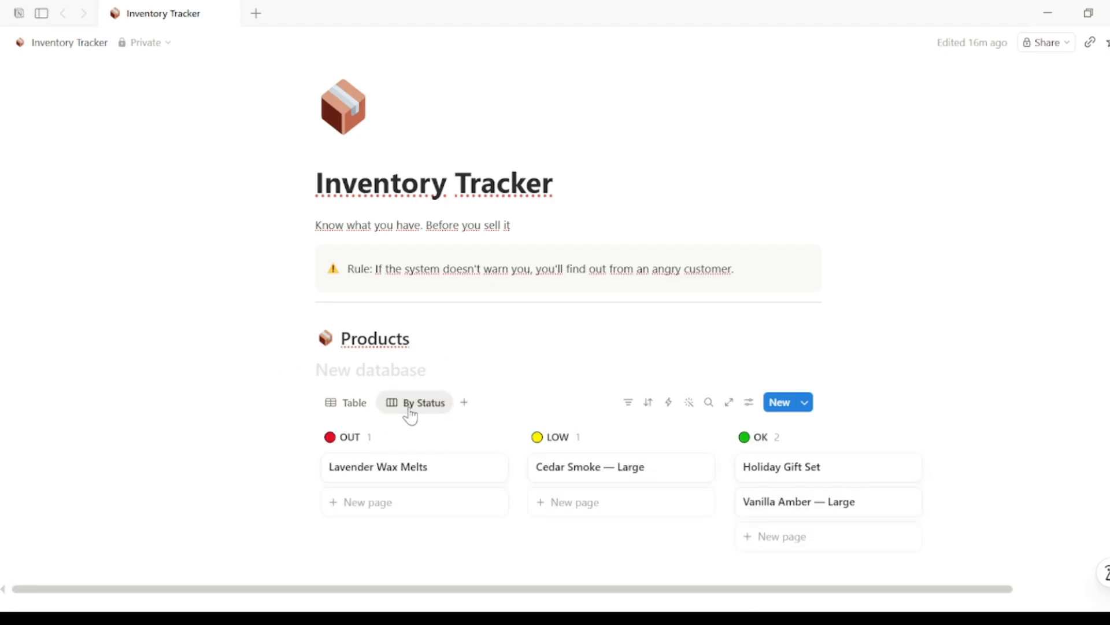
{"action": "left_click", "coordinate": [351, 405]}
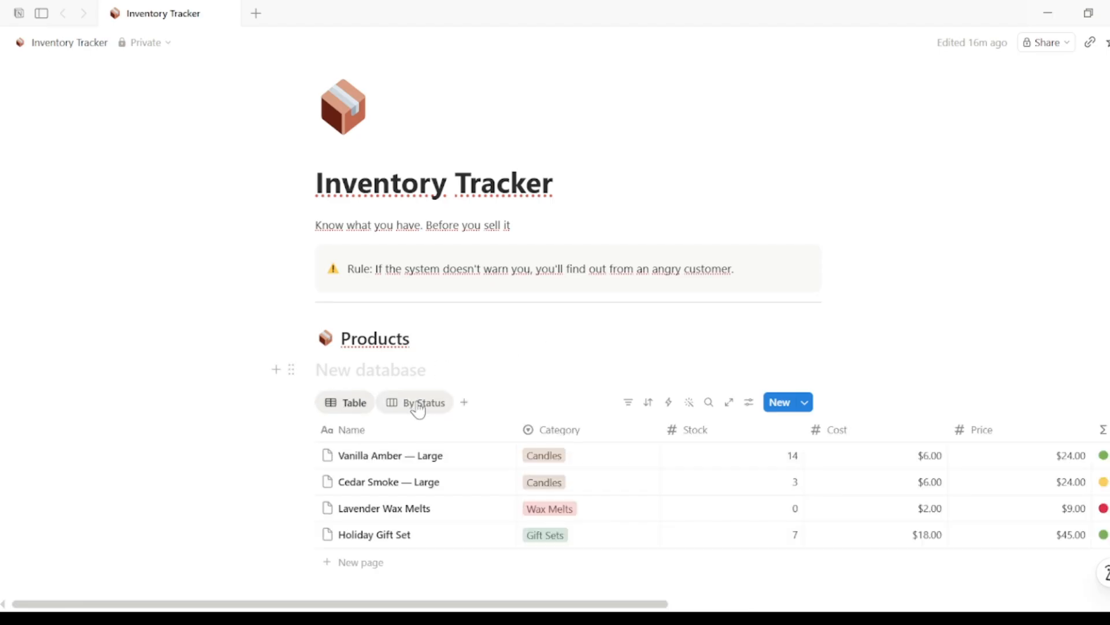
{"action": "left_click", "coordinate": [417, 404]}
{"action": "left_click", "coordinate": [354, 405]}
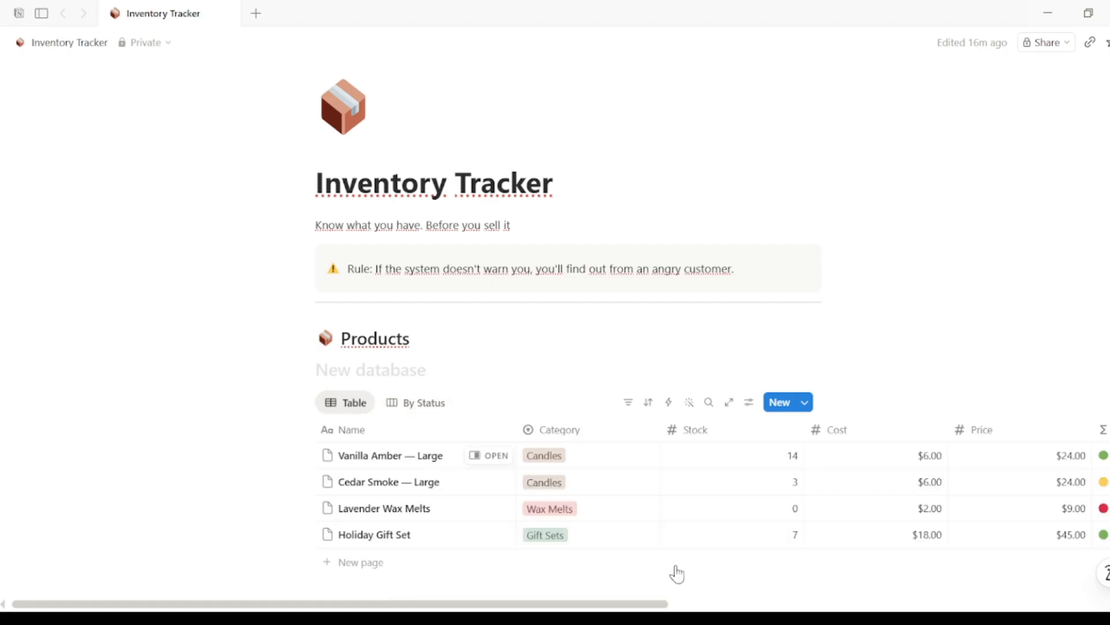